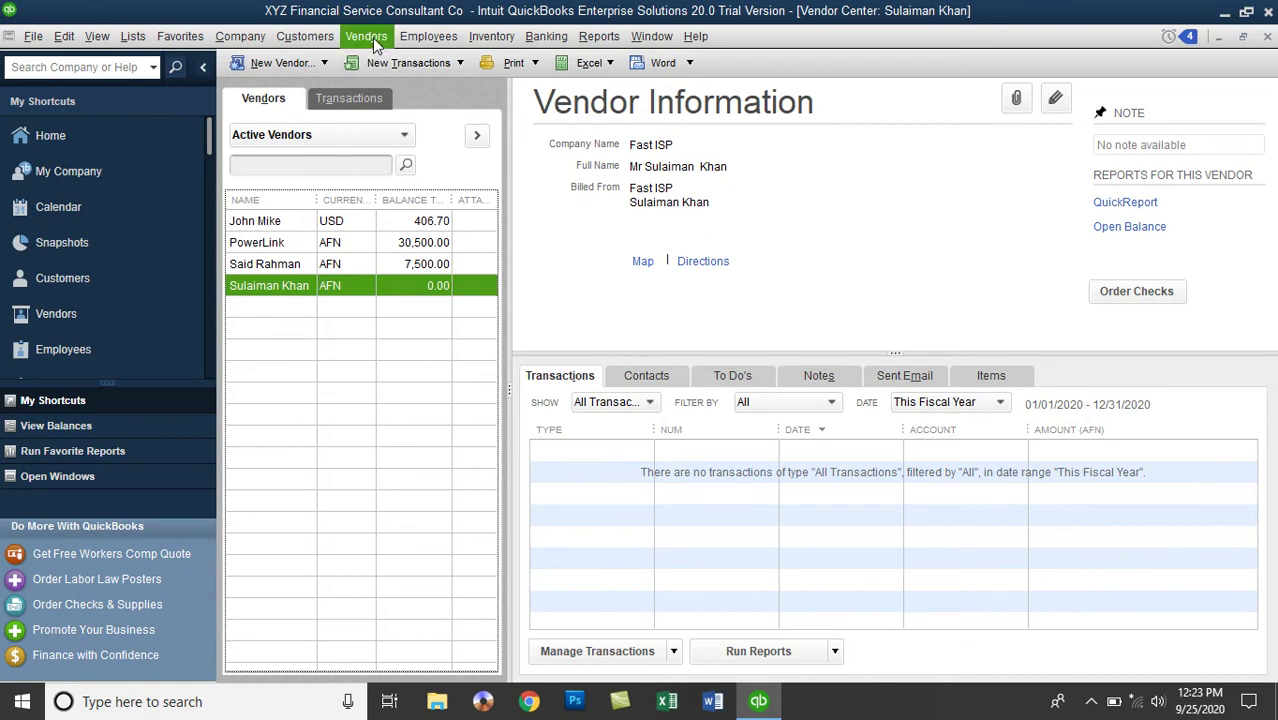
# Start a bill with received items for the Fast ISP vendor and enter the reference number INV#202010
pyautogui.click(372, 37)
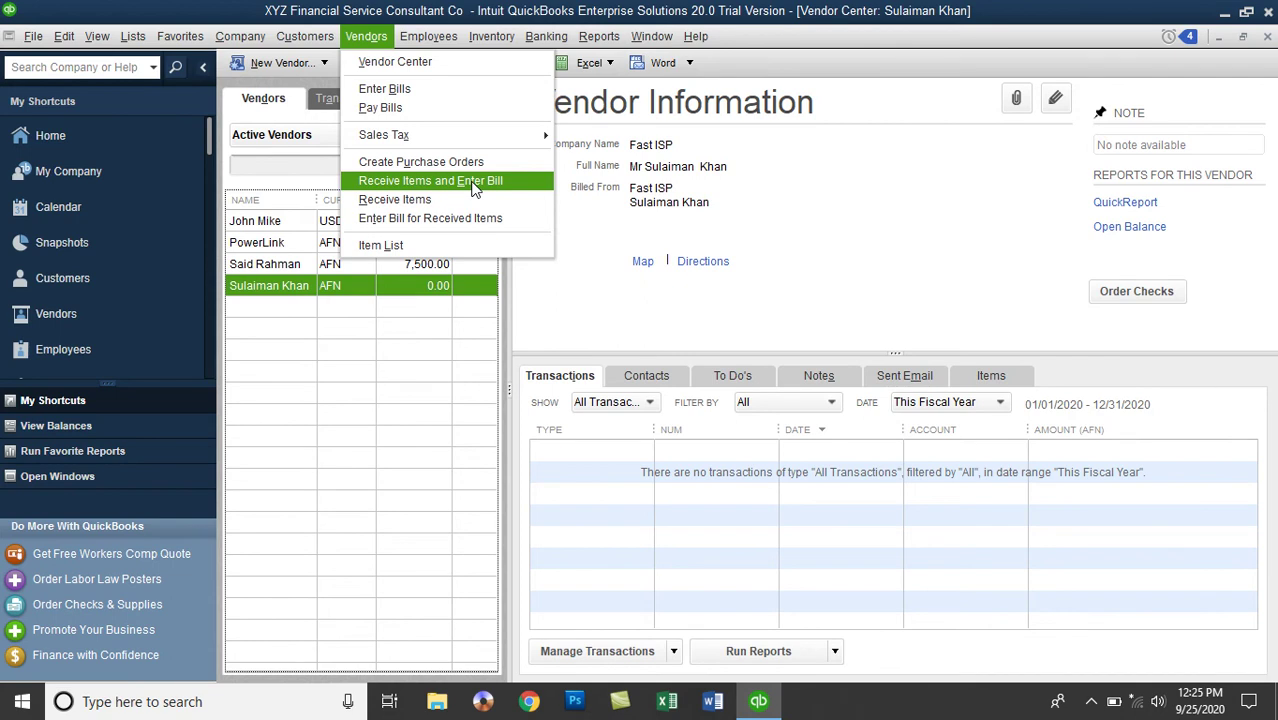
pyautogui.click(405, 183)
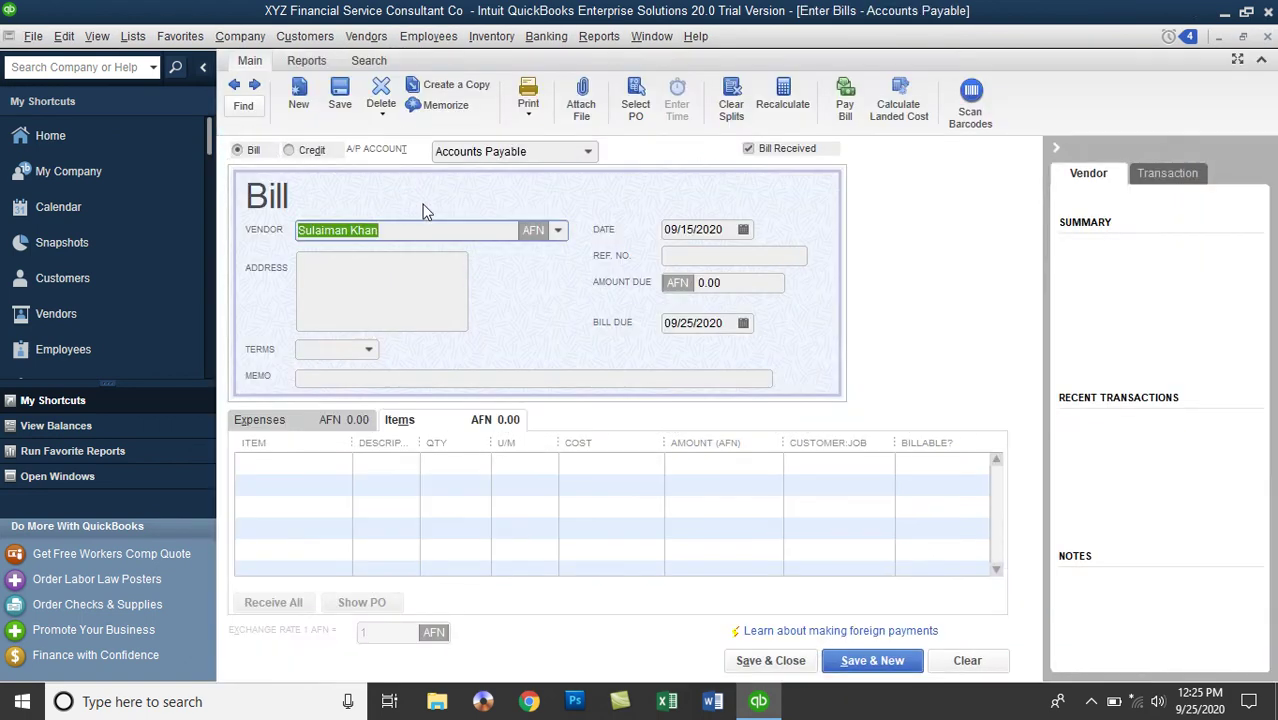
pyautogui.click(559, 231)
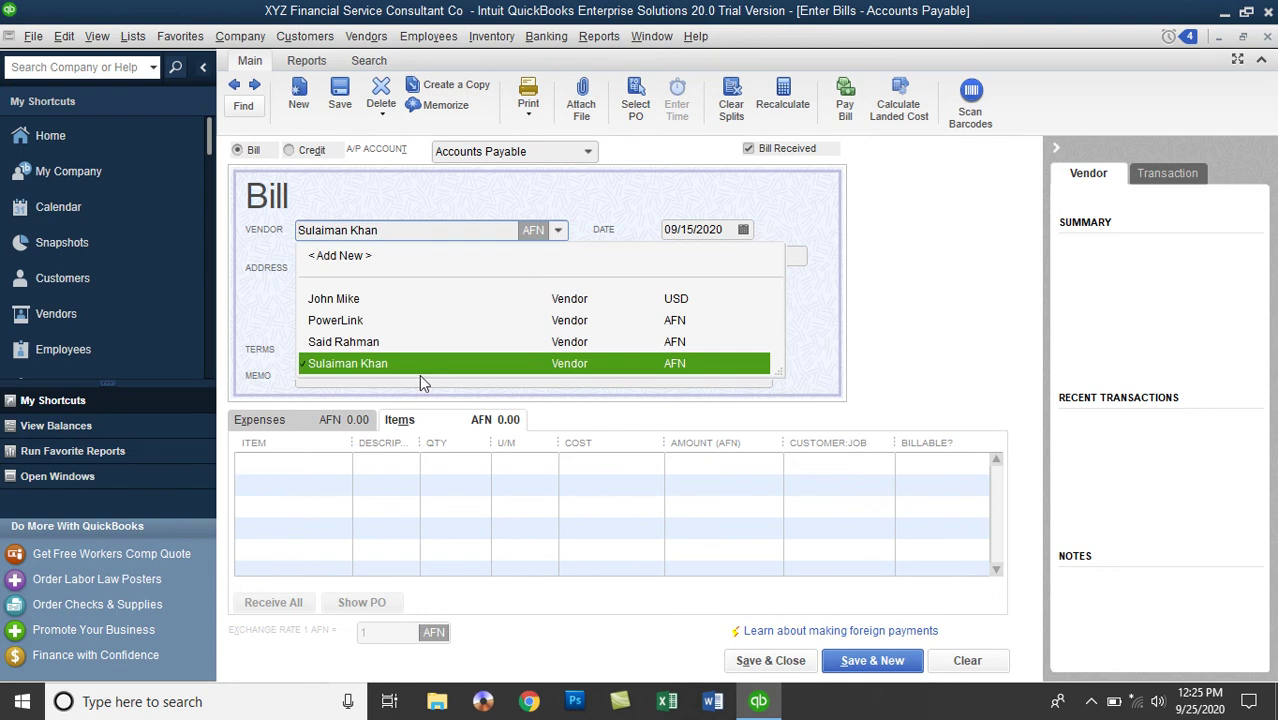
pyautogui.click(413, 363)
pyautogui.press('BackSpace')
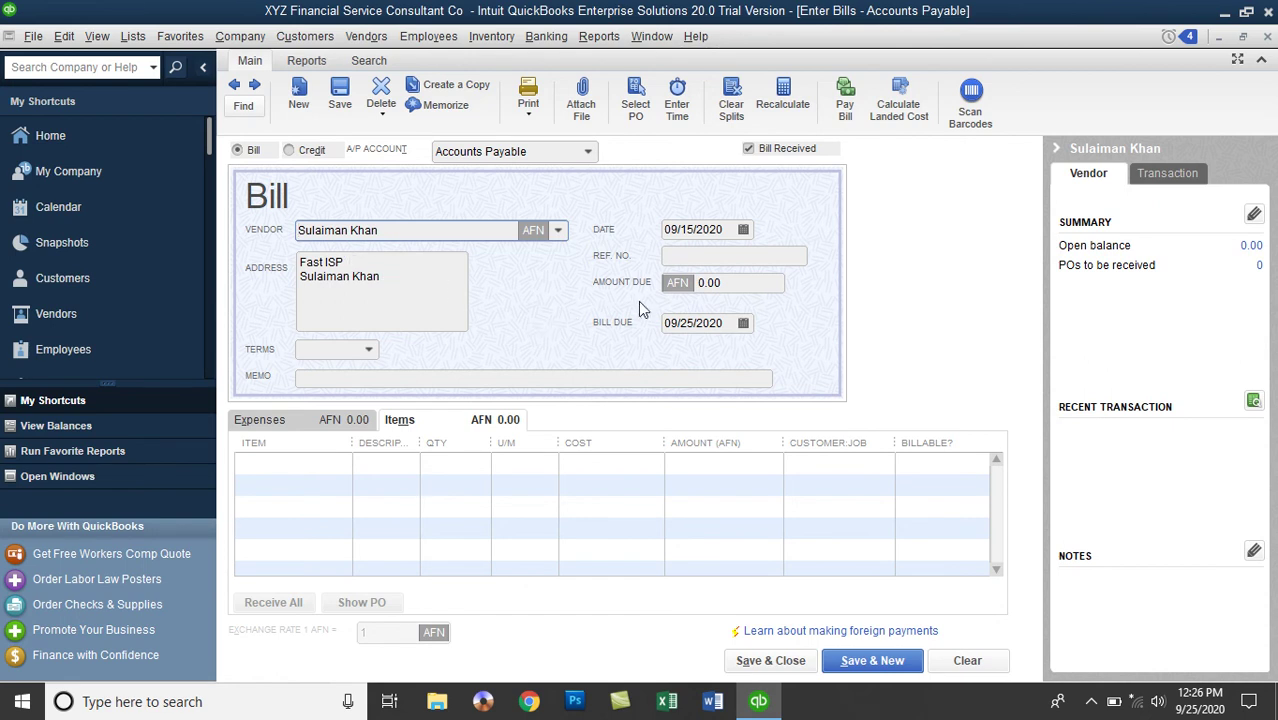
pyautogui.click(692, 258)
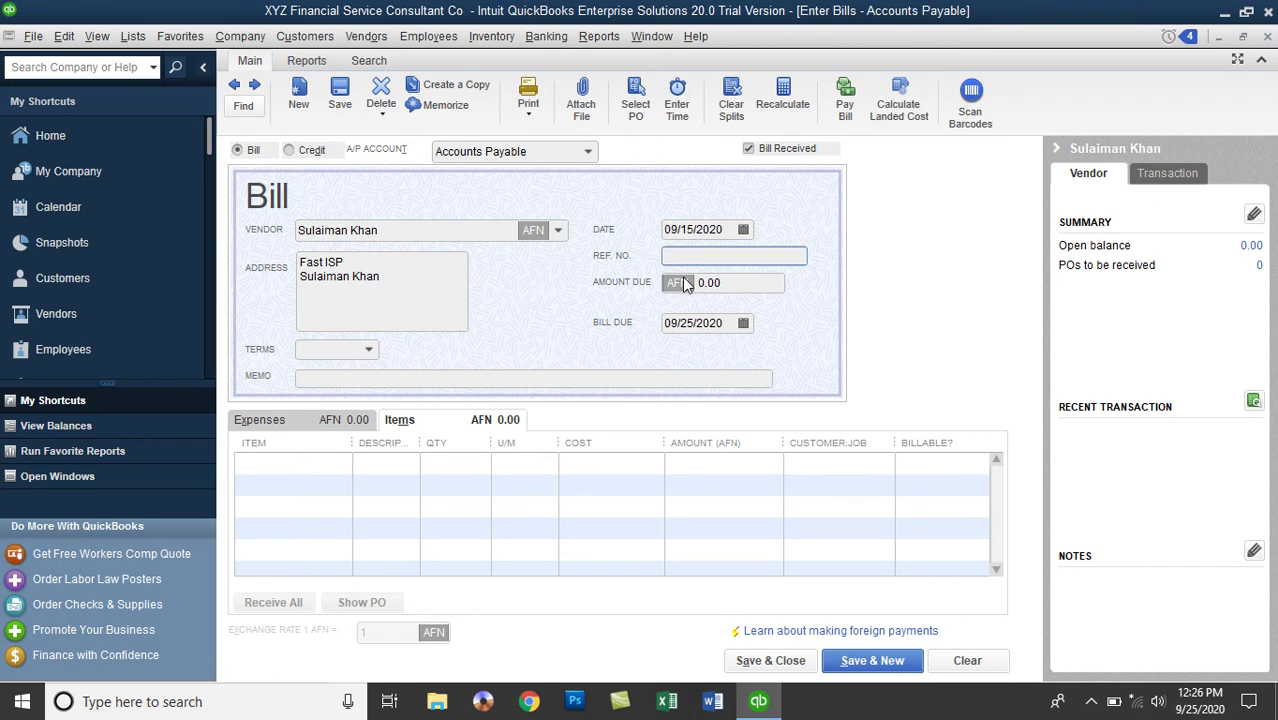
pyautogui.write('INV#202010')
# Add the DELL Charger D1415 and DELL Charger D610 as the first two item lines of the bill
pyautogui.click(333, 465)
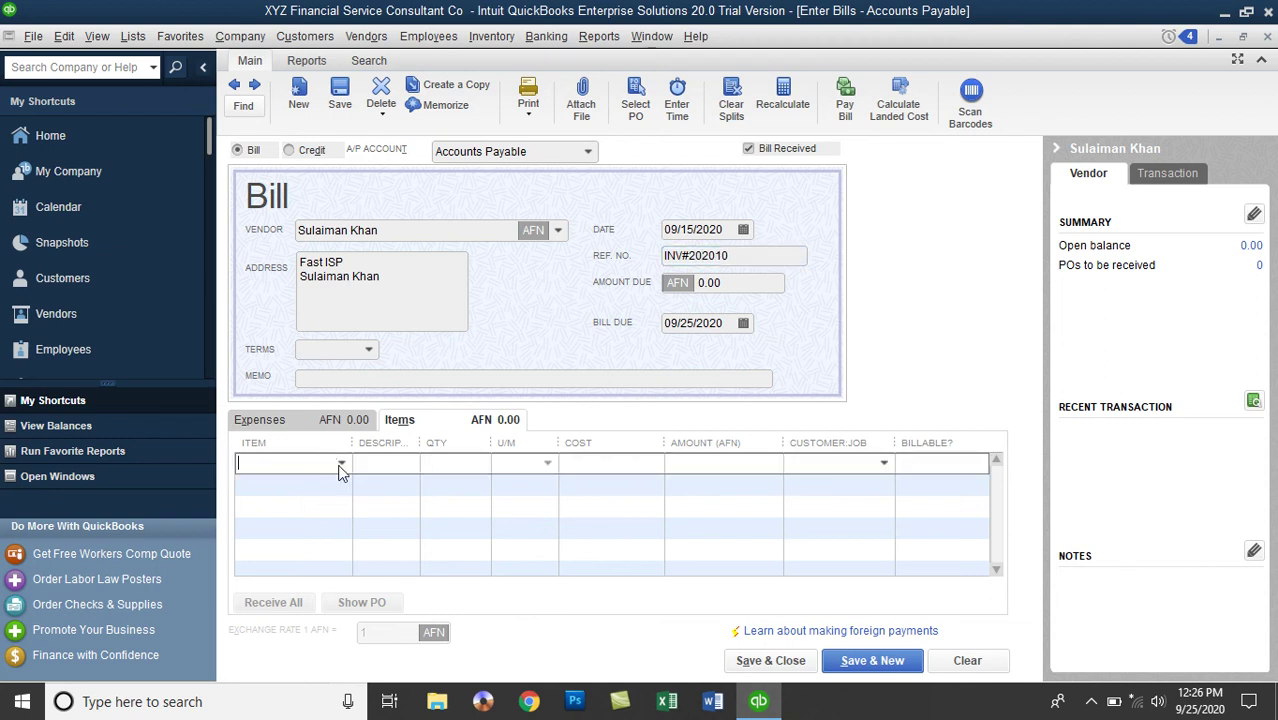
pyautogui.click(341, 465)
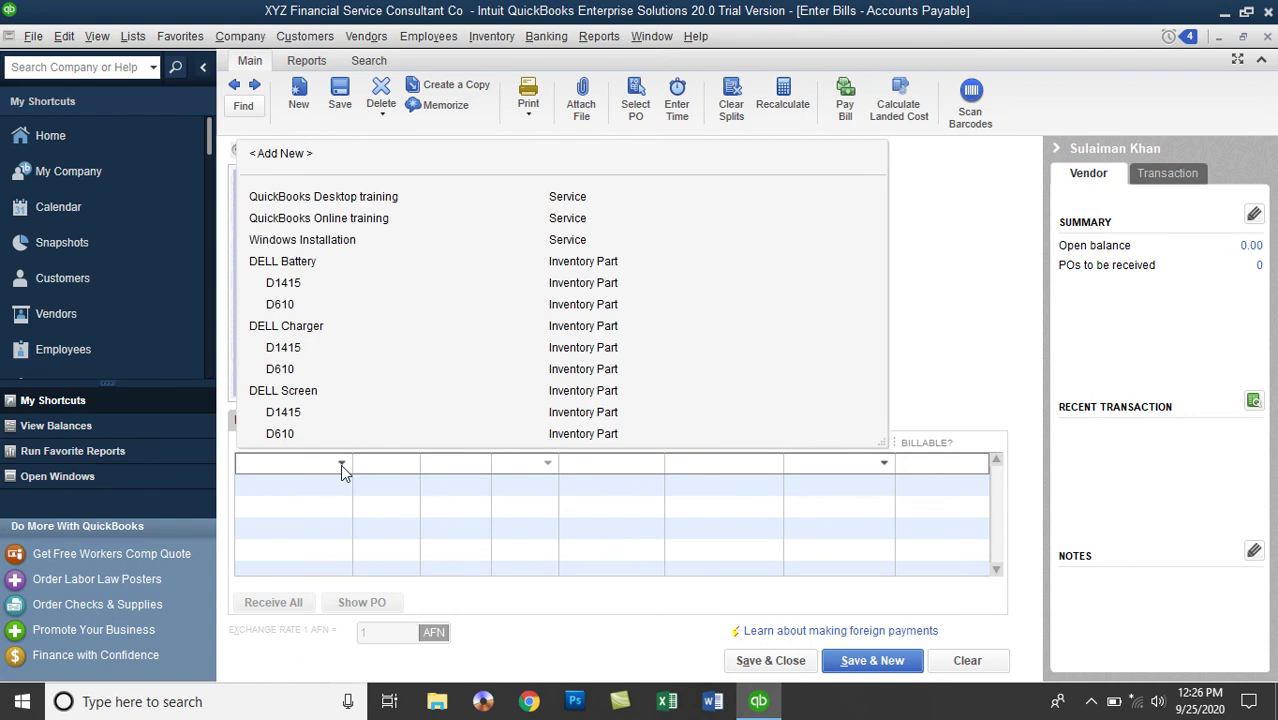
pyautogui.click(290, 352)
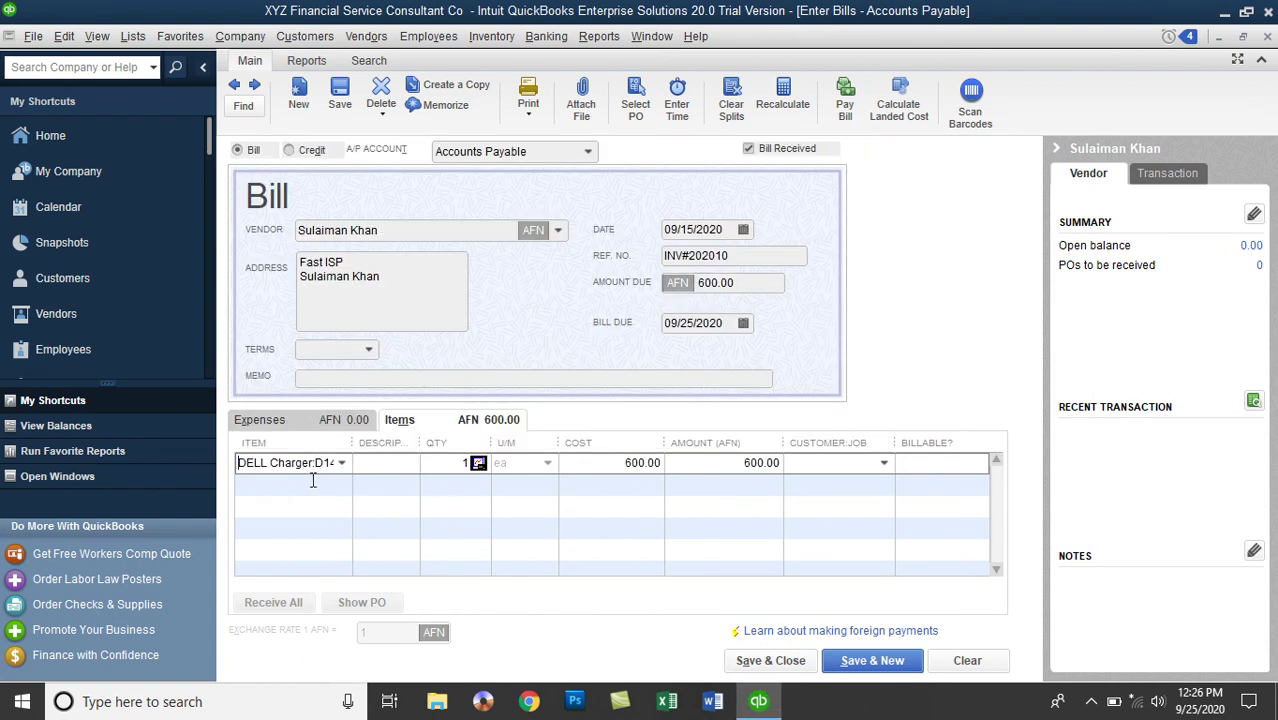
pyautogui.click(335, 483)
pyautogui.click(340, 483)
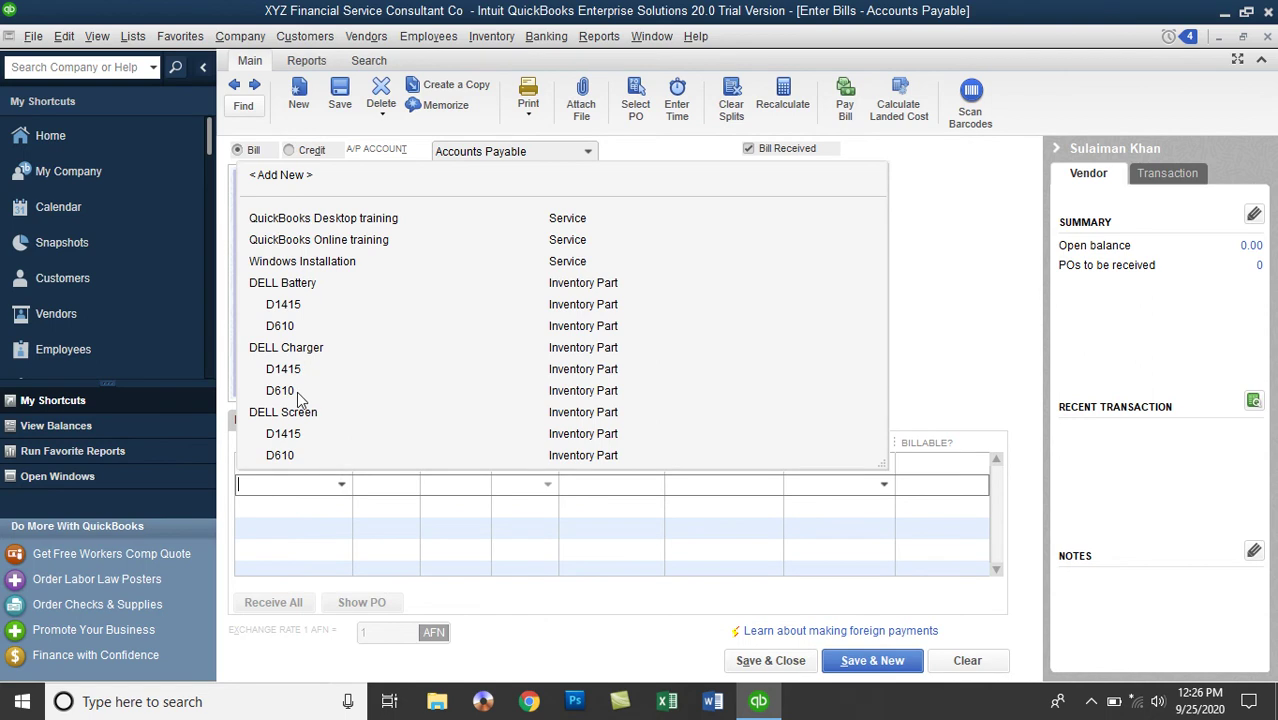
pyautogui.click(297, 391)
# Add the DELL Screen D1415 and DELL Screen D610 as the third and fourth item lines
pyautogui.click(335, 507)
pyautogui.click(341, 506)
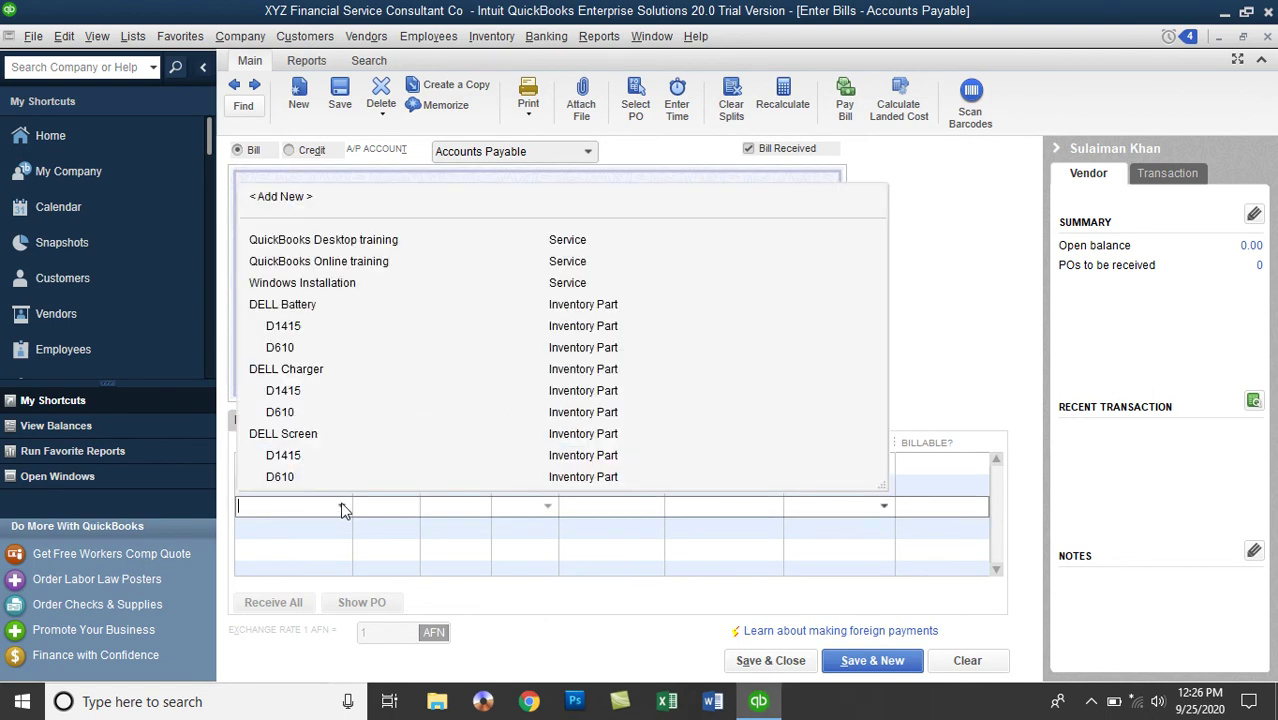
pyautogui.click(302, 455)
pyautogui.click(339, 524)
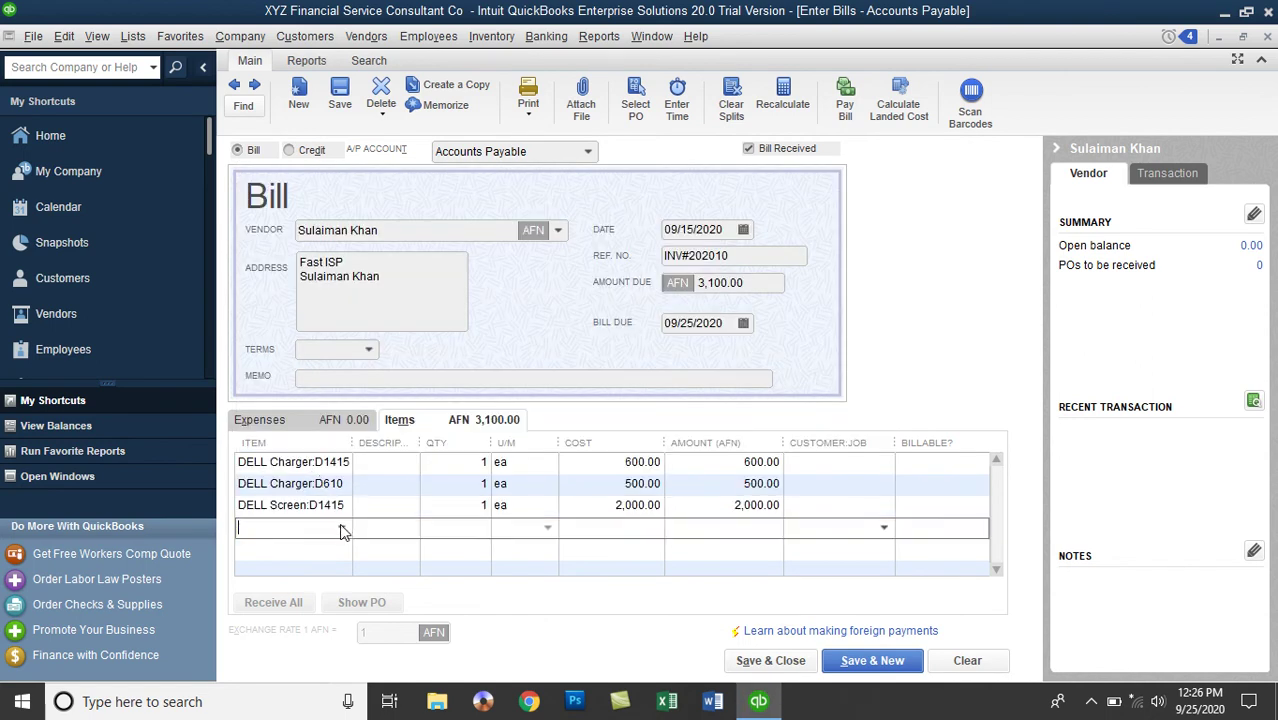
pyautogui.click(340, 525)
pyautogui.click(300, 498)
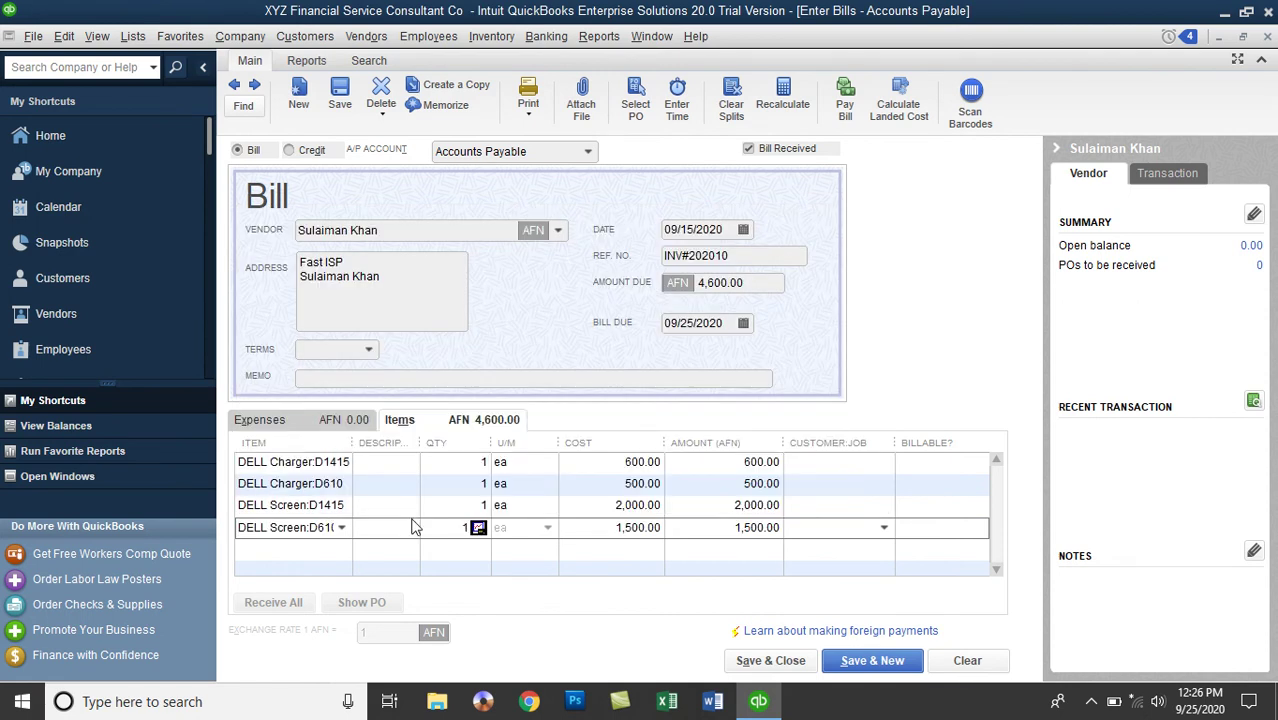
# Set the quantity of all four charger and screen item lines to 5
pyautogui.click(455, 462)
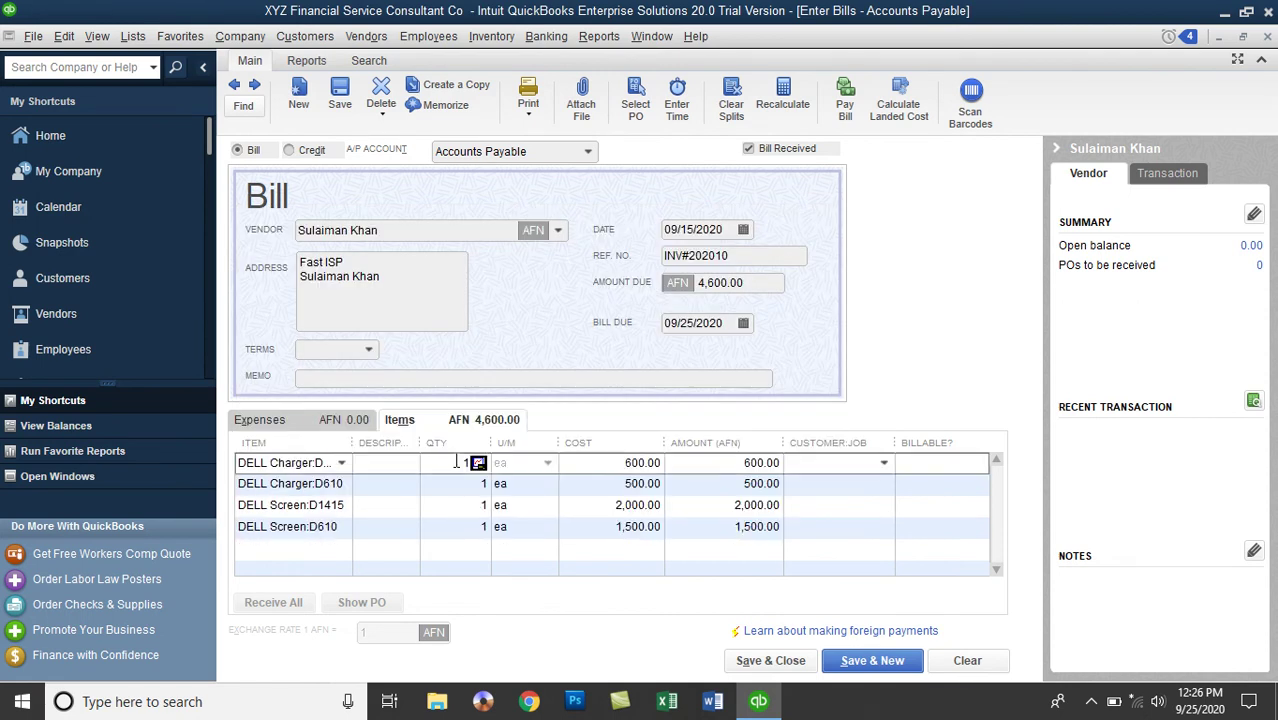
pyautogui.write('5')
pyautogui.press('Down')
pyautogui.write('5')
pyautogui.press('Down')
pyautogui.write('5')
pyautogui.press('Down')
pyautogui.write('5')
pyautogui.press('Down')
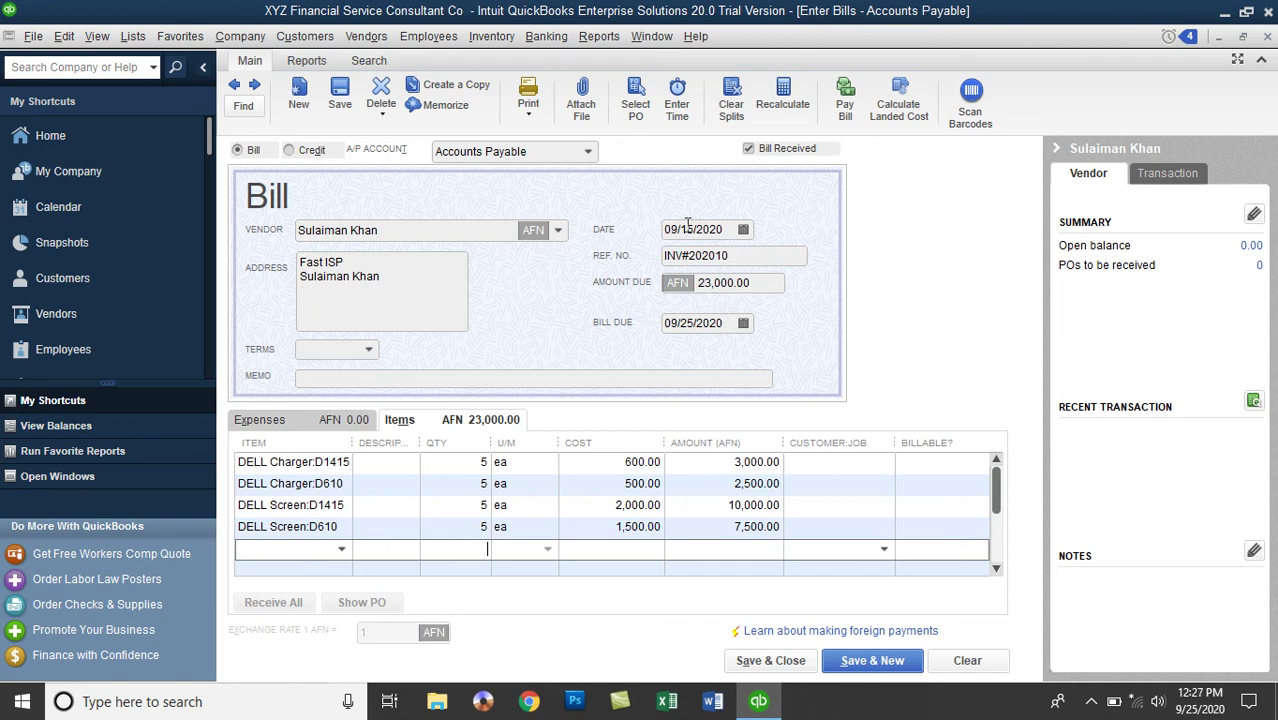
# Set the bill date to 09/15/2020 and the payment terms to Net 60
pyautogui.click(743, 230)
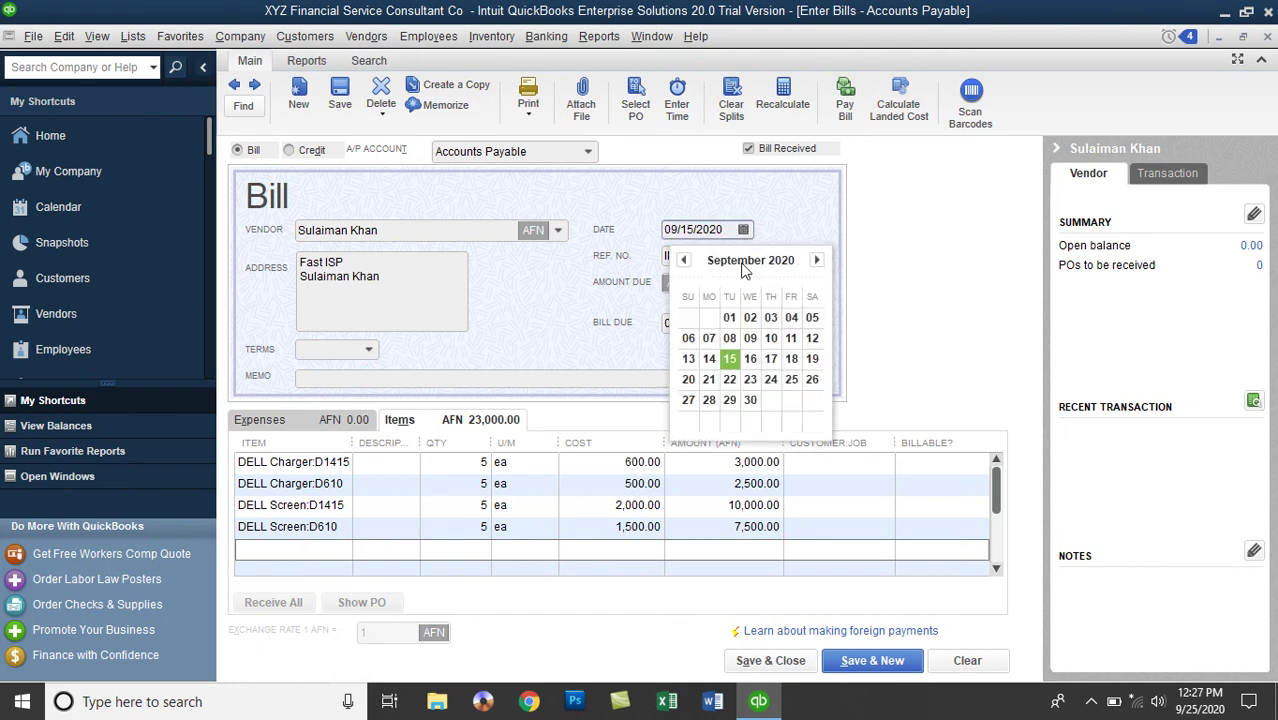
pyautogui.click(731, 357)
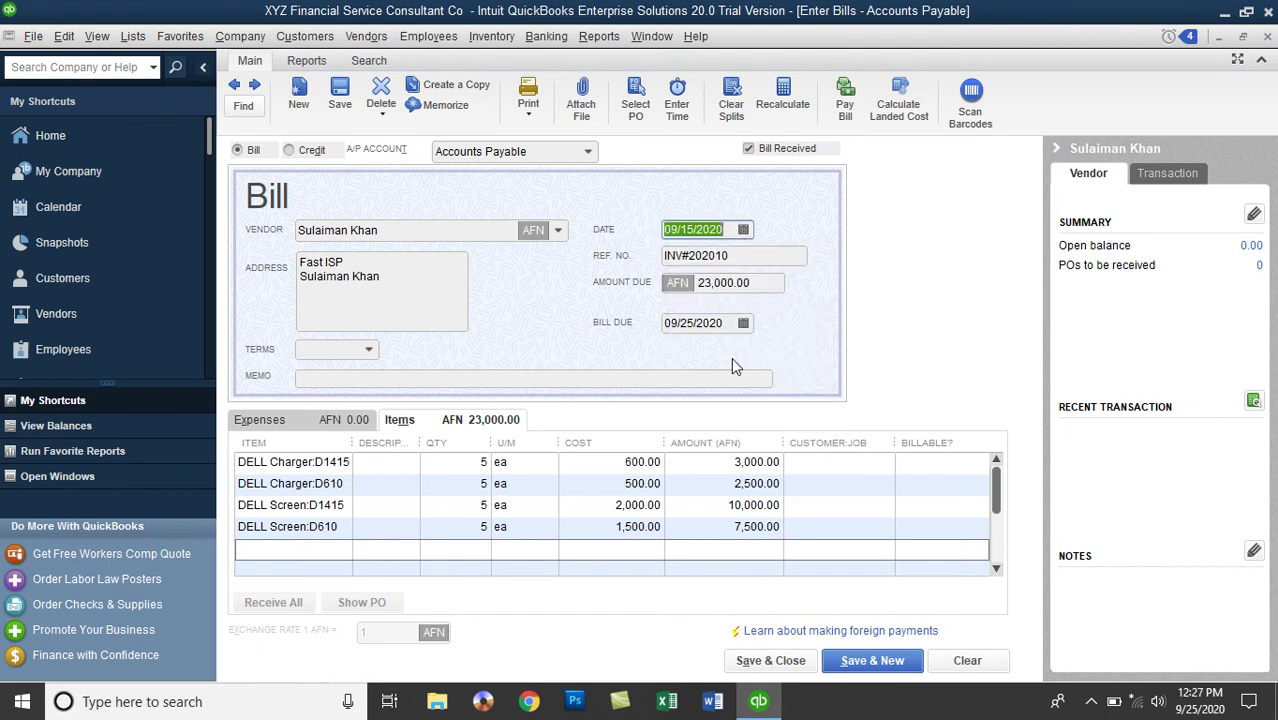
pyautogui.click(370, 351)
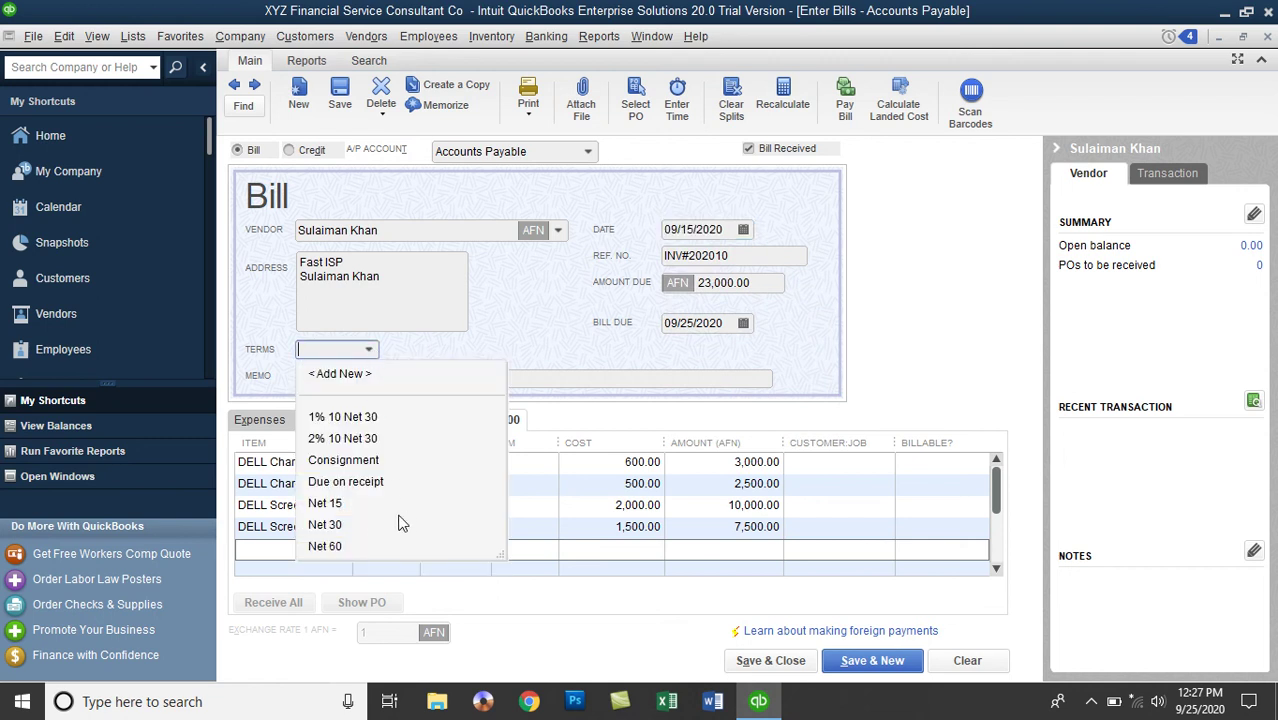
pyautogui.click(326, 547)
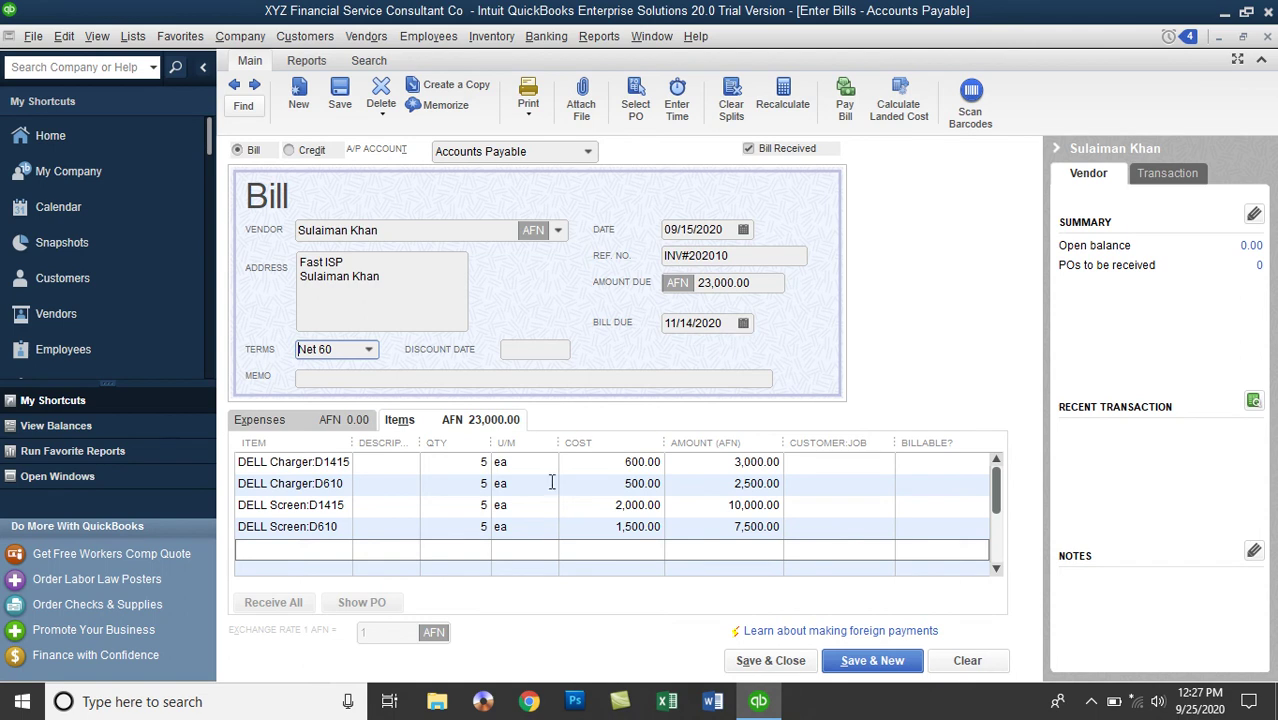
# Check the quantities on hand in the Physical Inventory Worksheet before saving the bill, then return to the bill
pyautogui.click(494, 36)
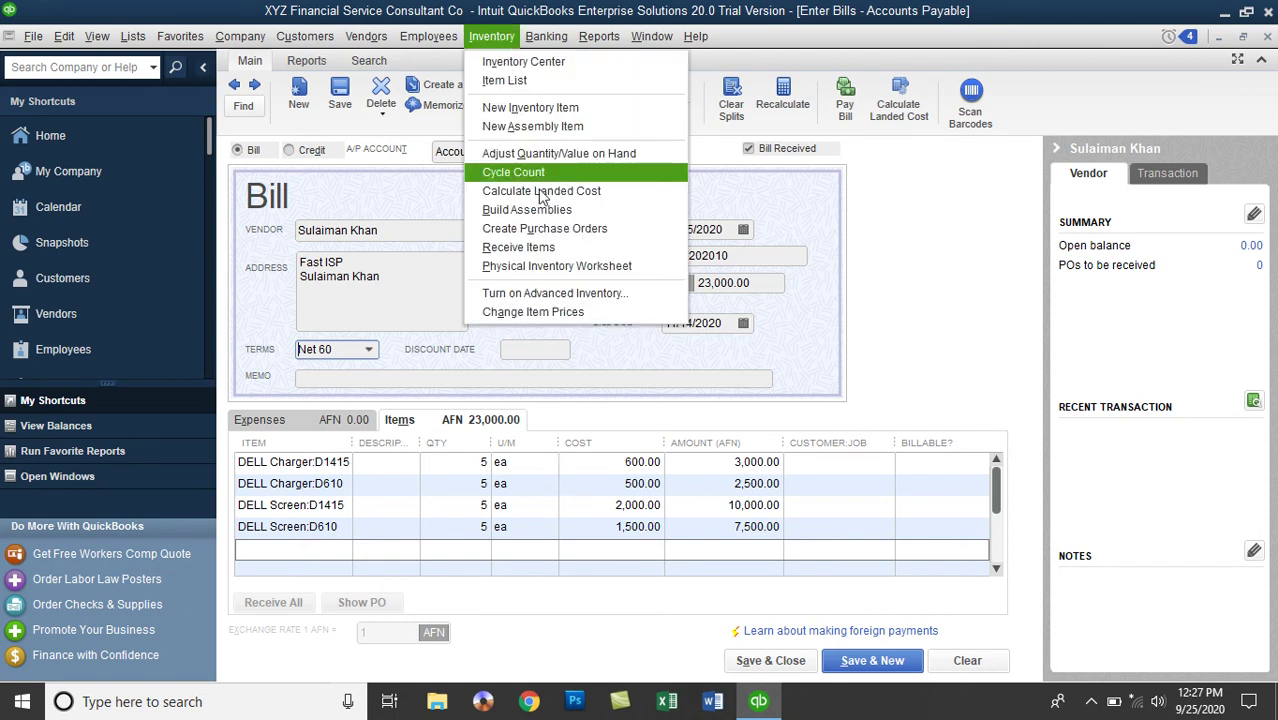
pyautogui.click(540, 271)
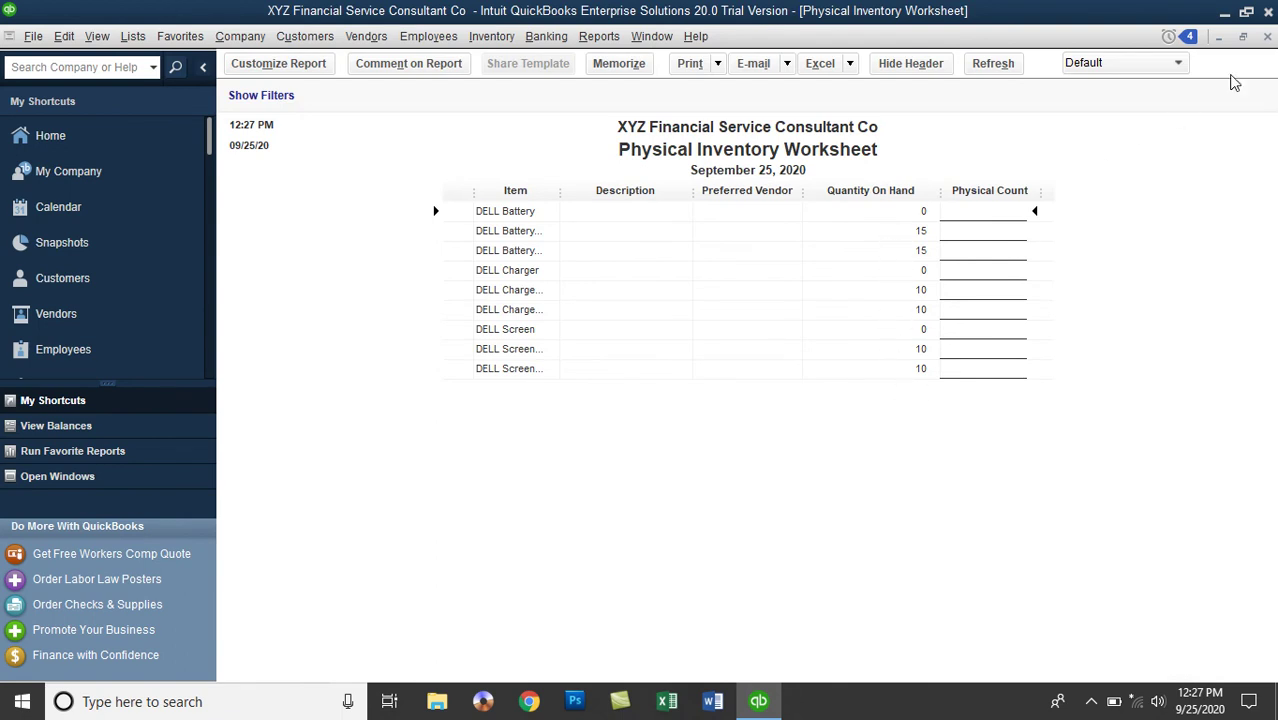
pyautogui.click(1265, 38)
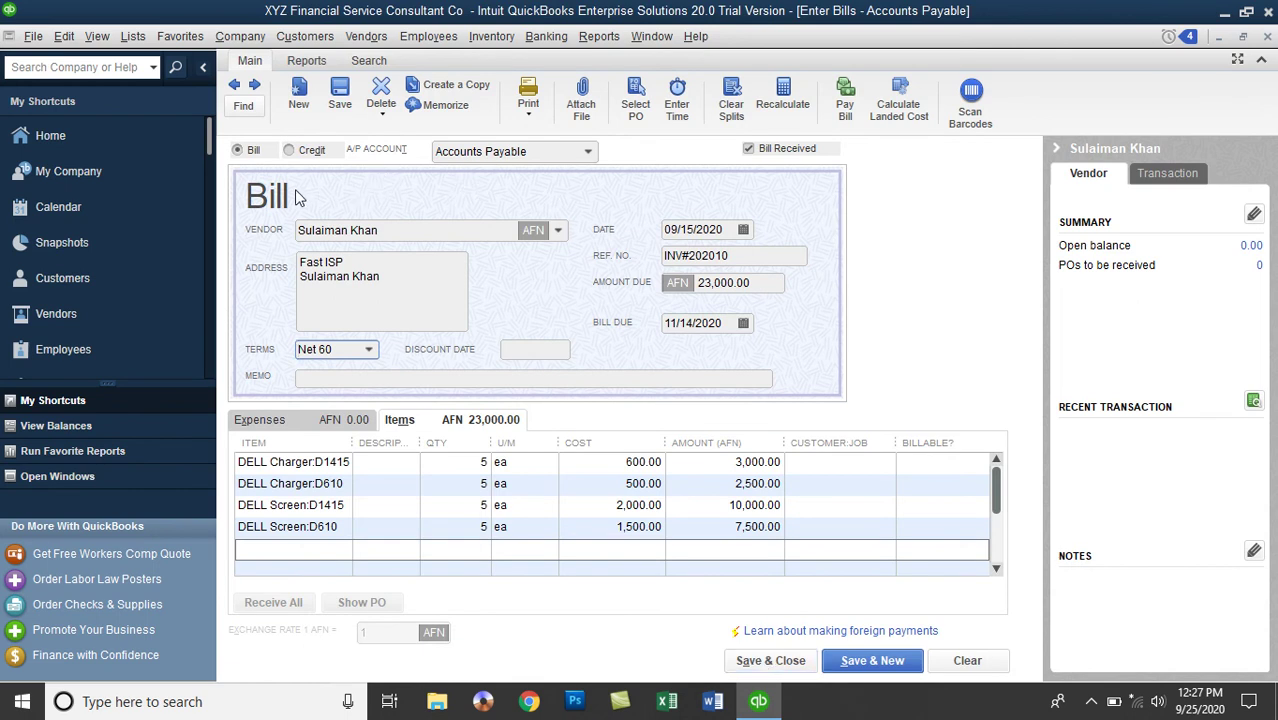
# Save and close the bill, making the changed terms permanent for the vendor
pyautogui.click(760, 662)
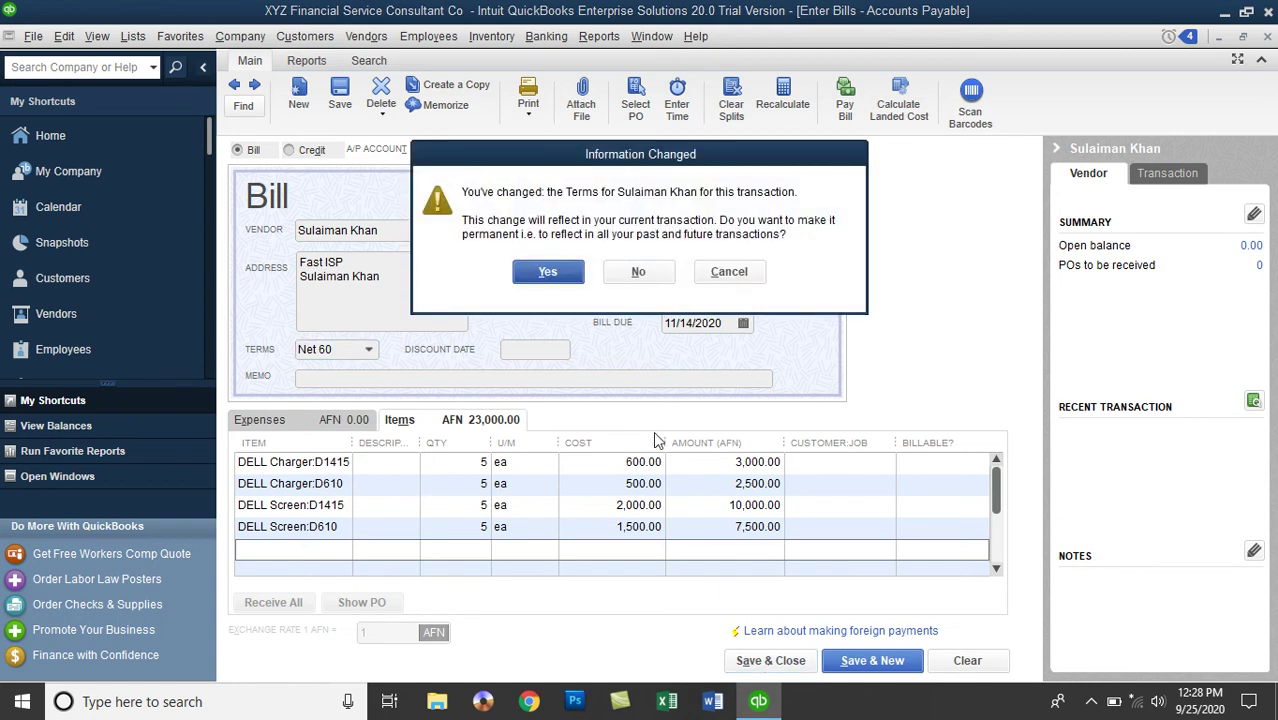
pyautogui.click(550, 280)
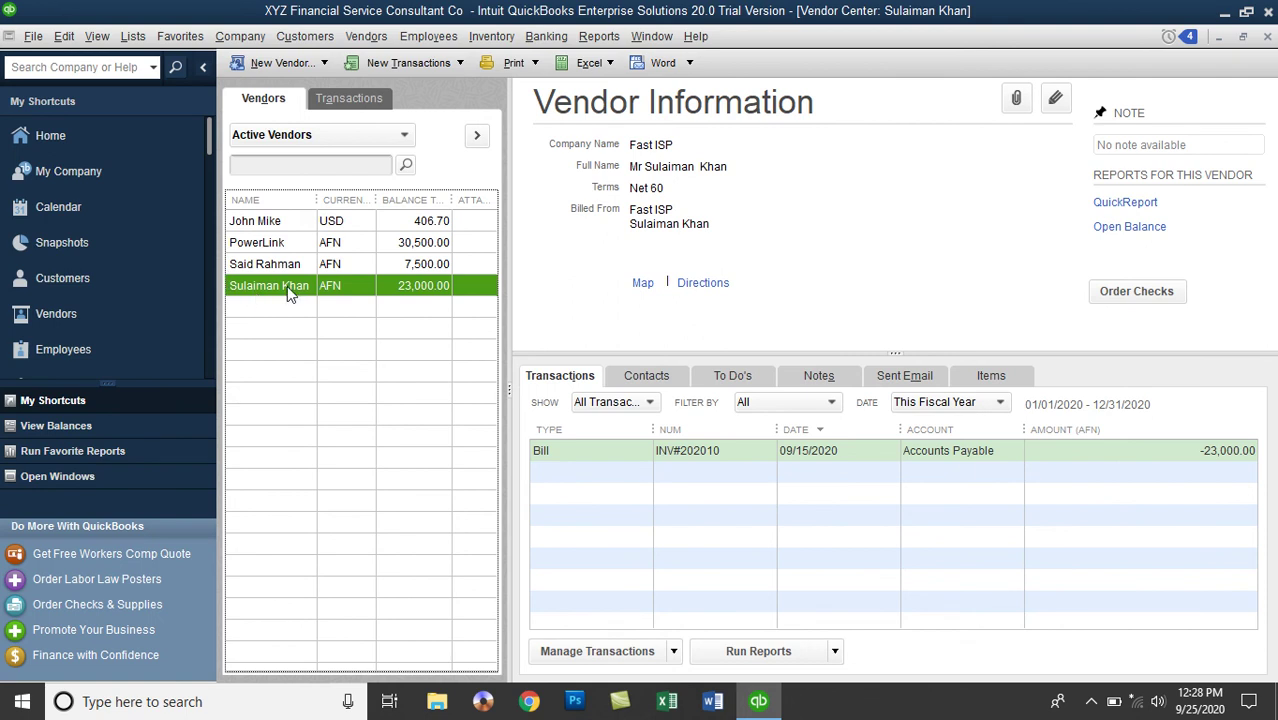
# Review the Physical Inventory Worksheet again for the charger and screen quantities on hand, and close it
pyautogui.click(493, 37)
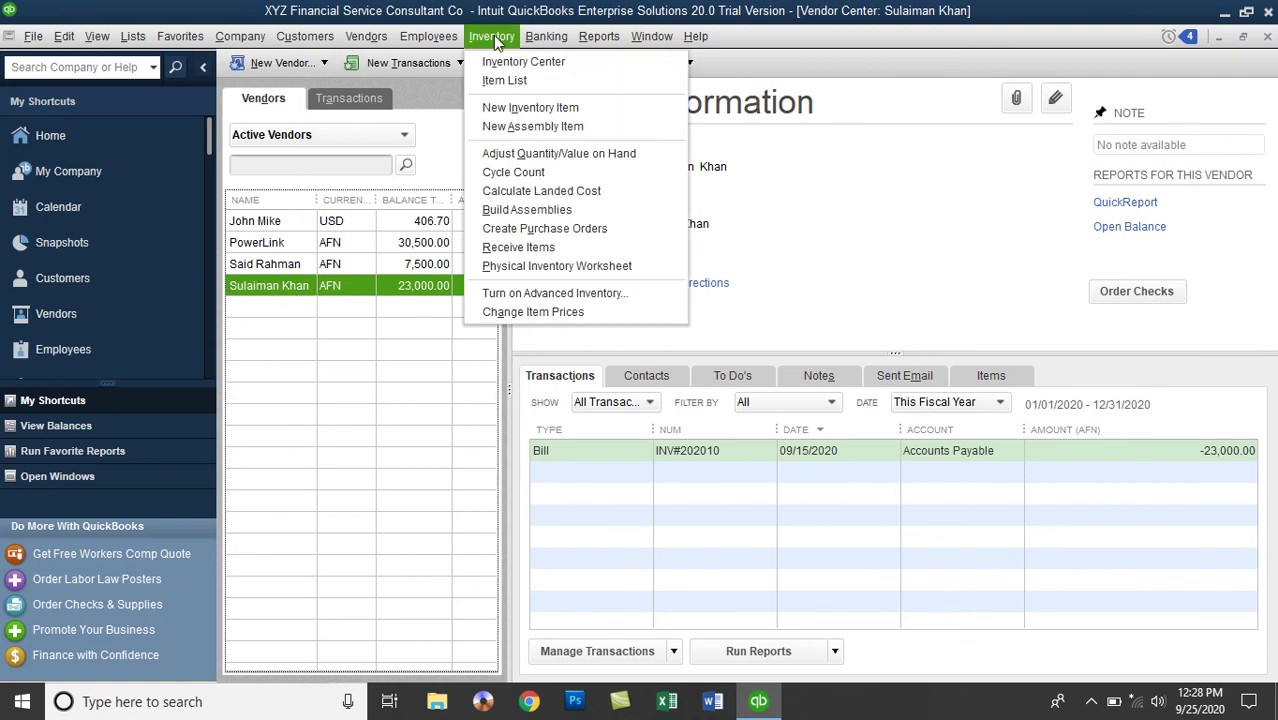
pyautogui.click(528, 268)
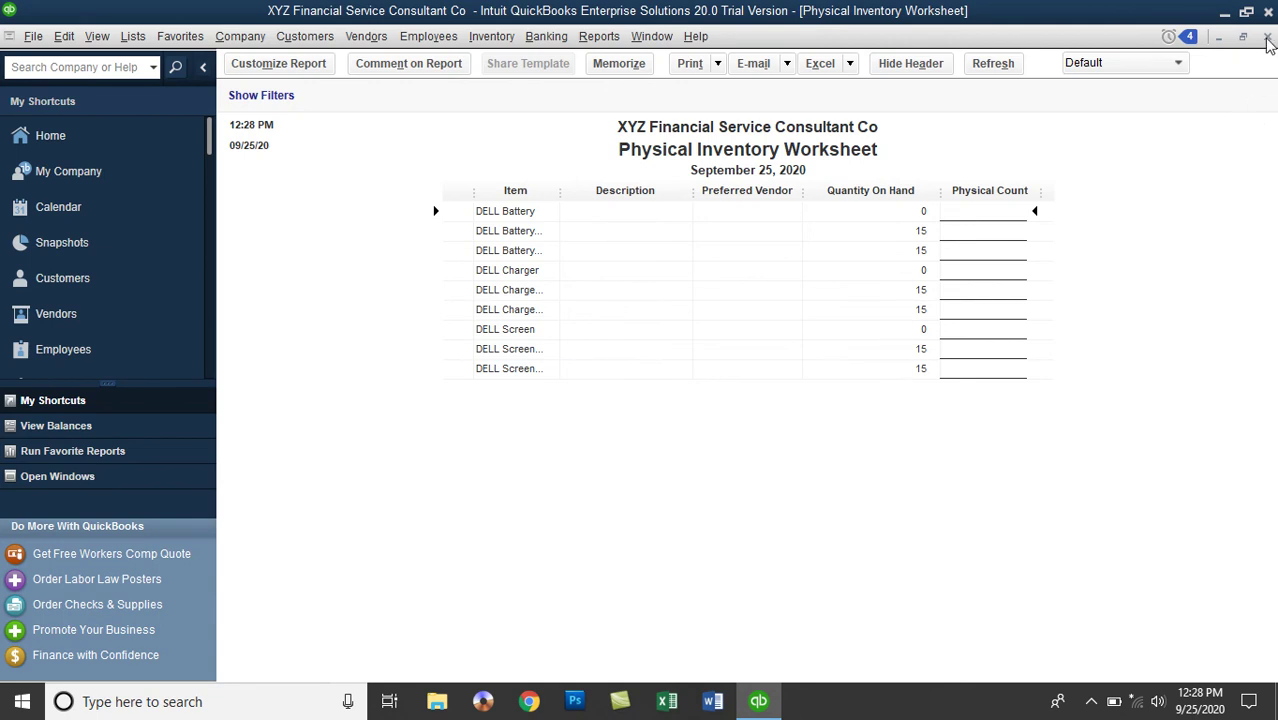
pyautogui.click(1267, 37)
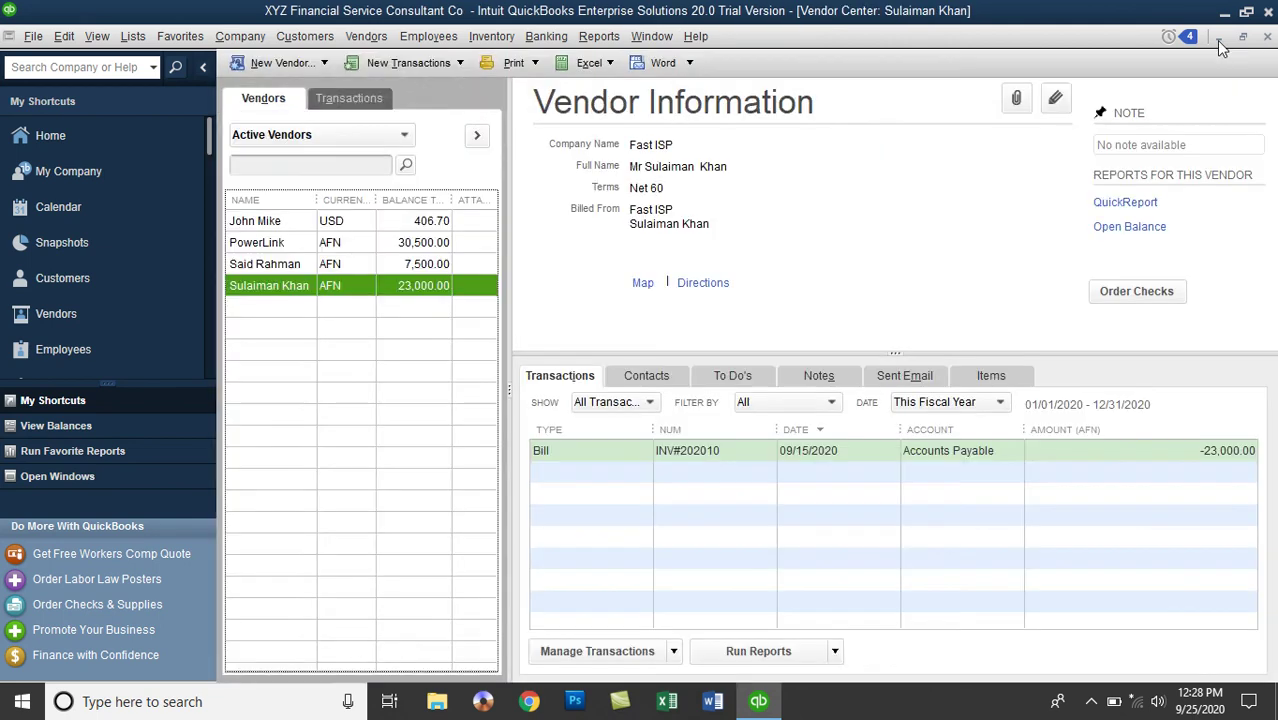
# Review the outstanding vendor bills in the Pay Bills window, and close it without paying any
pyautogui.click(386, 40)
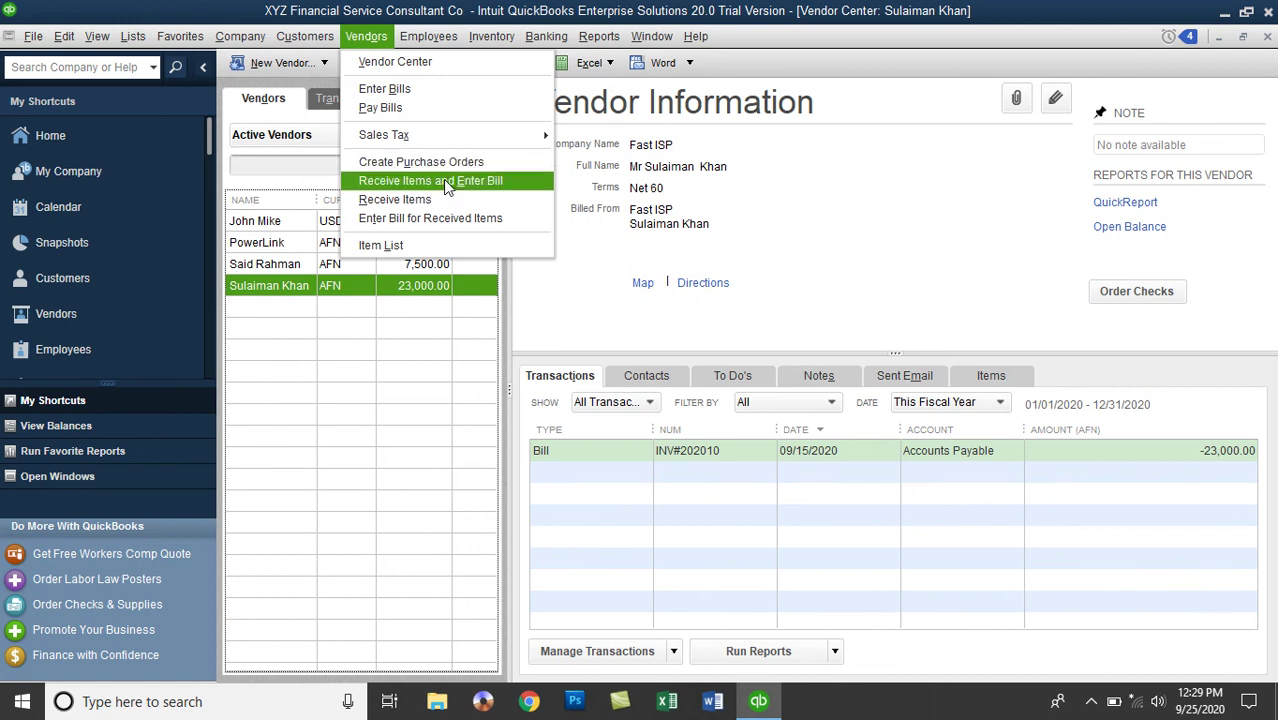
pyautogui.click(381, 108)
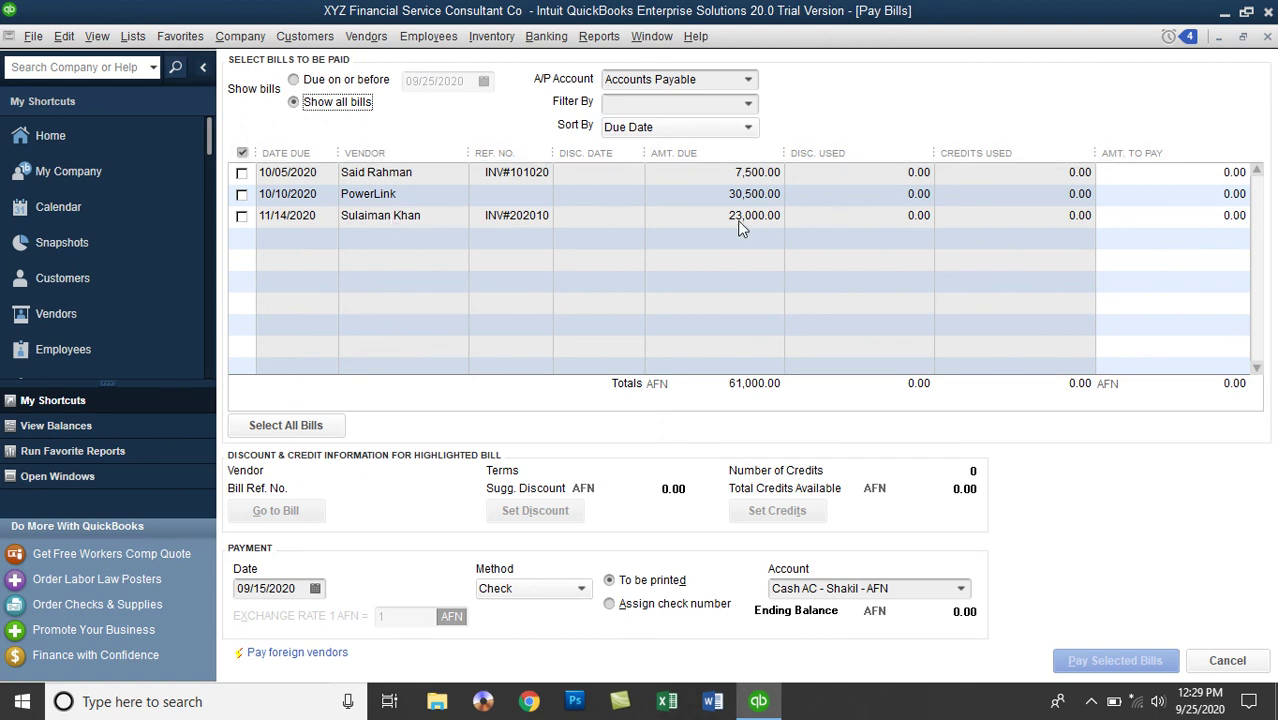
pyautogui.click(1267, 36)
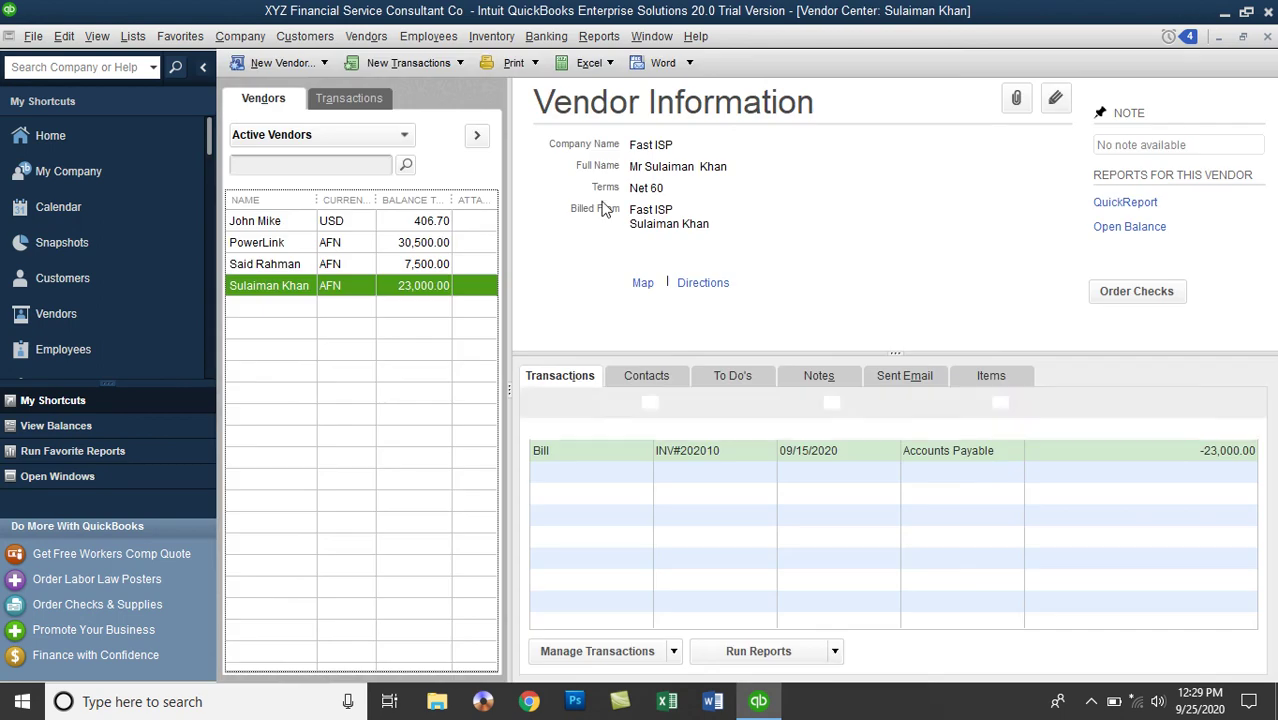
# View the Accounts Payable balance in the company snapshot's account balances
pyautogui.click(87, 245)
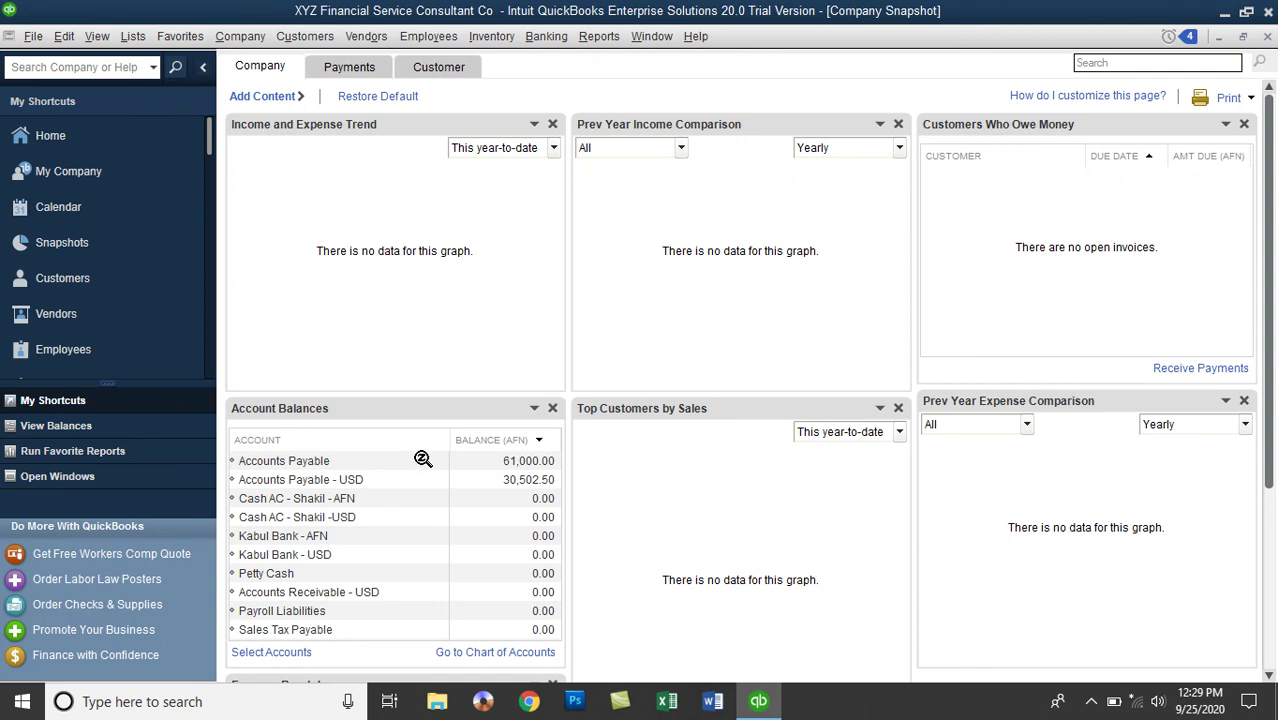
pyautogui.click(348, 461)
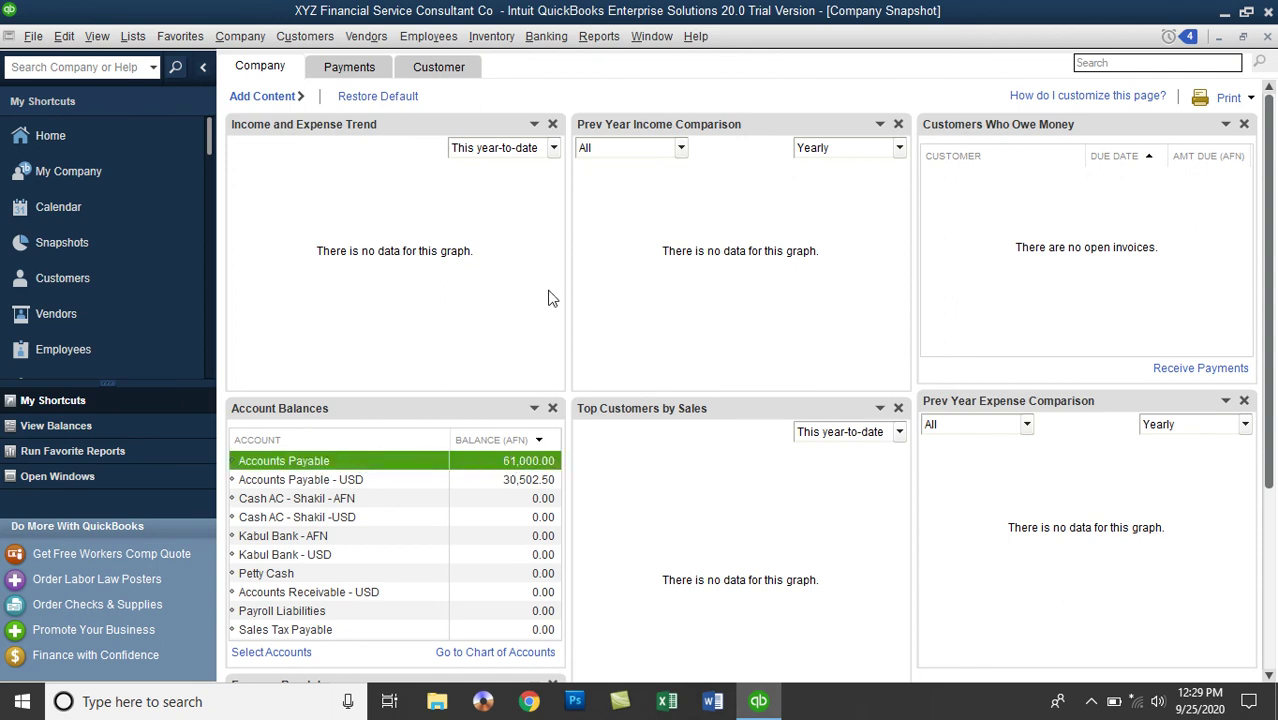
# View the Balance Sheet Standard report to check the inventory asset and accounts payable amounts, and close it
pyautogui.click(599, 36)
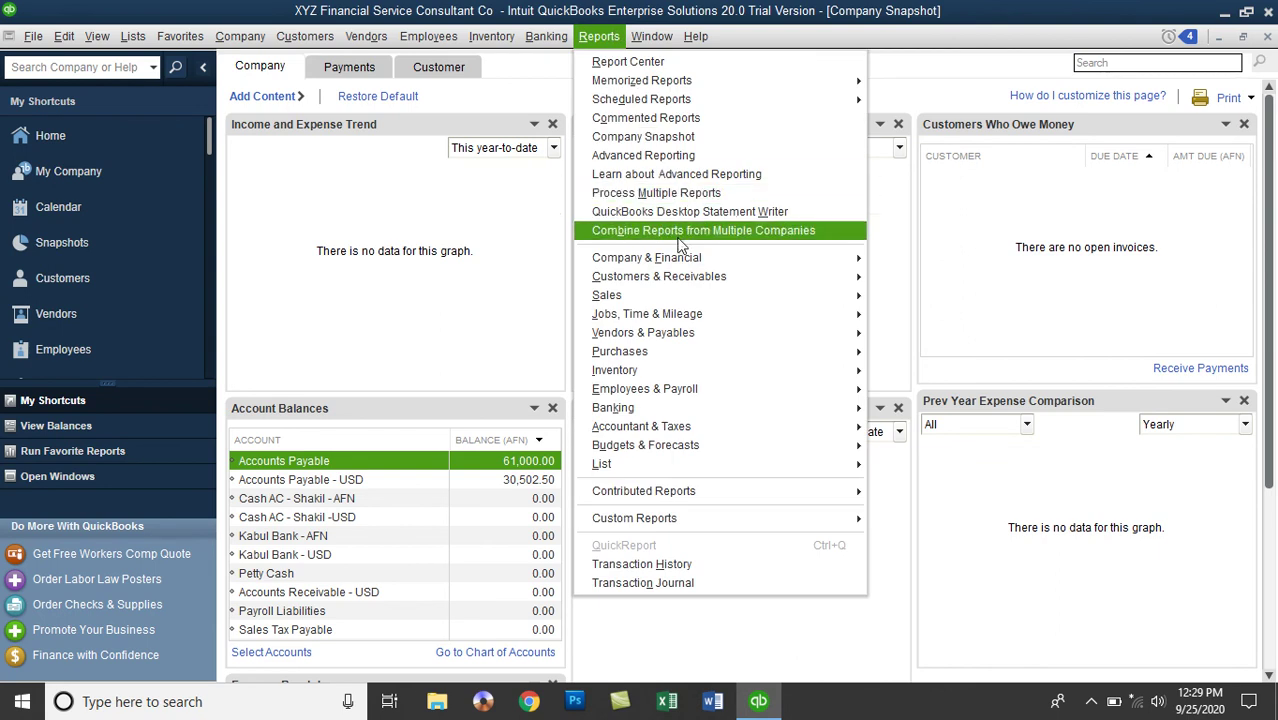
pyautogui.moveTo(683, 258)
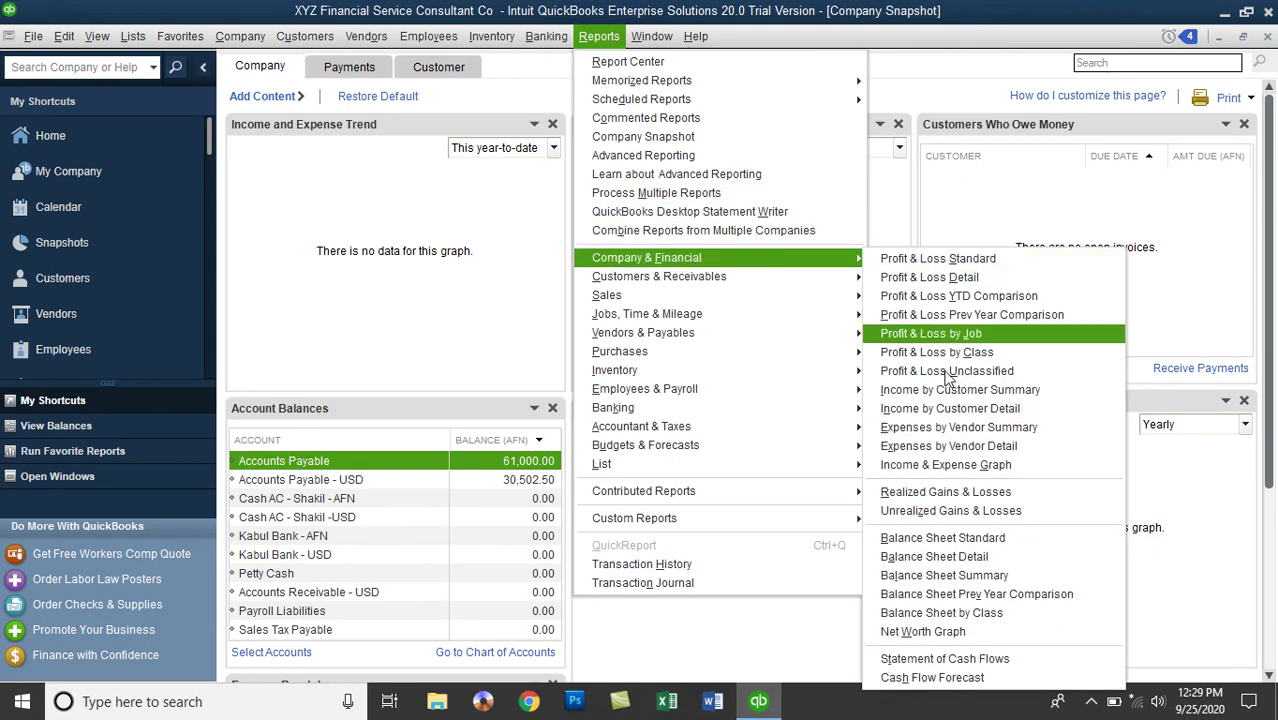
pyautogui.click(962, 545)
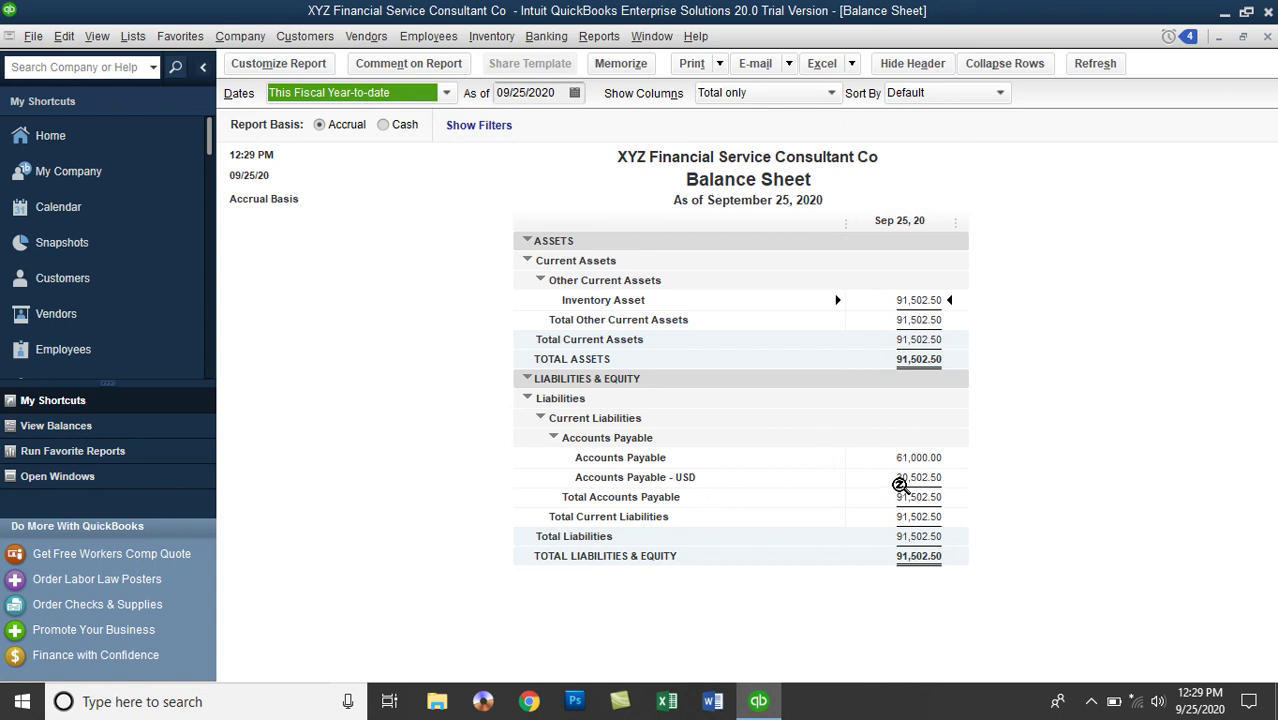
pyautogui.click(1267, 37)
# Open the A/P Aging Summary report and set its date range to All
pyautogui.click(599, 36)
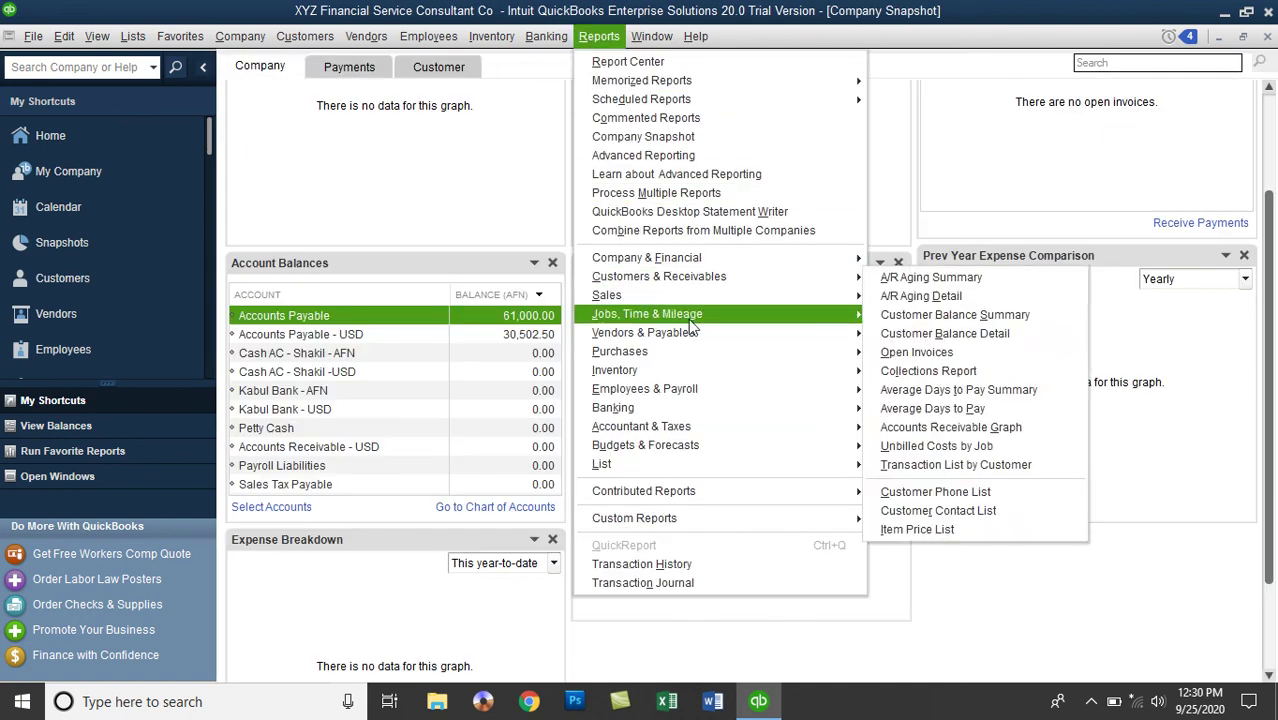
pyautogui.moveTo(689, 333)
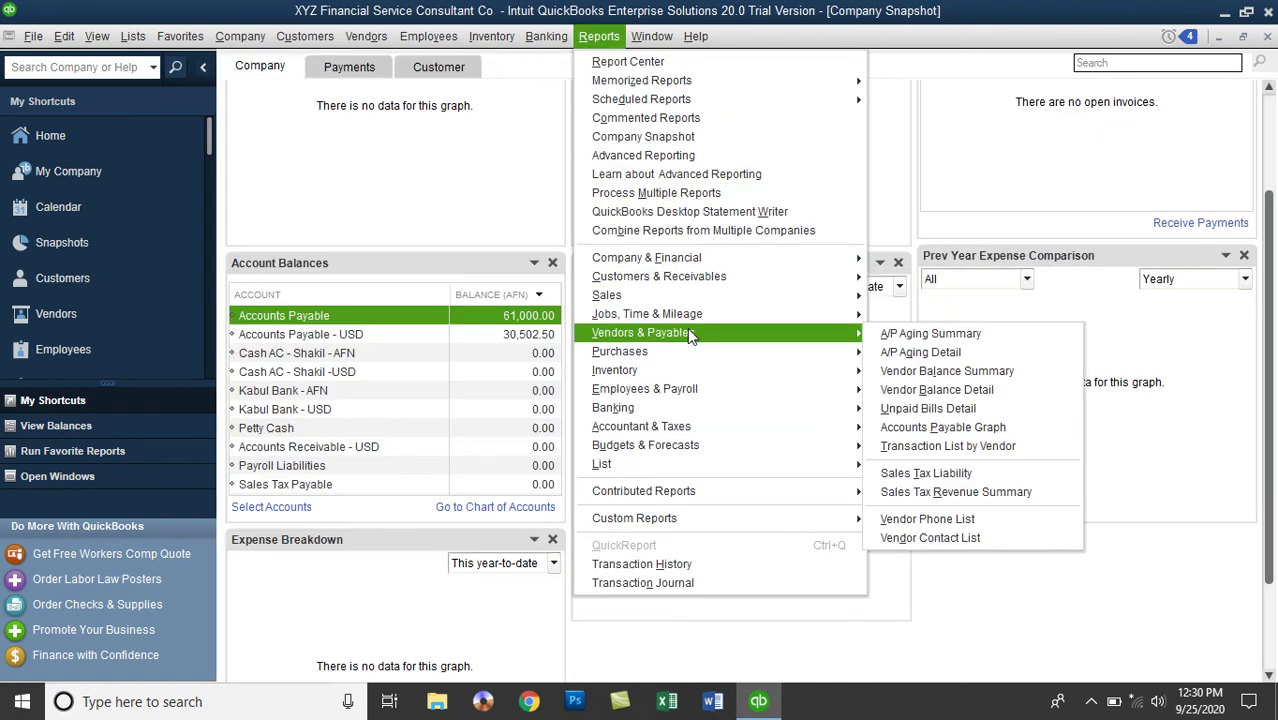
pyautogui.click(930, 338)
pyautogui.click(370, 93)
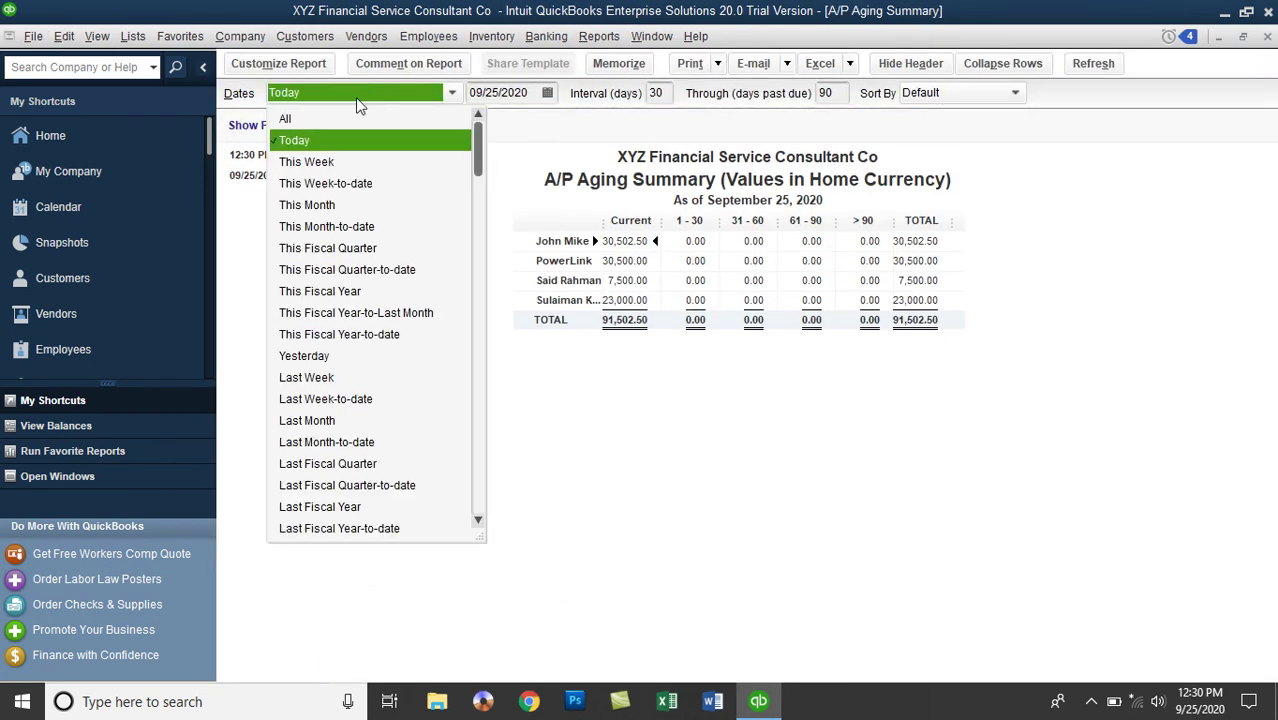
pyautogui.click(328, 120)
# Widen all columns of the A/P Aging Summary equally, review the amounts owed to each vendor, and close the report
pyautogui.moveTo(664, 221); pyautogui.dragTo(713, 245)
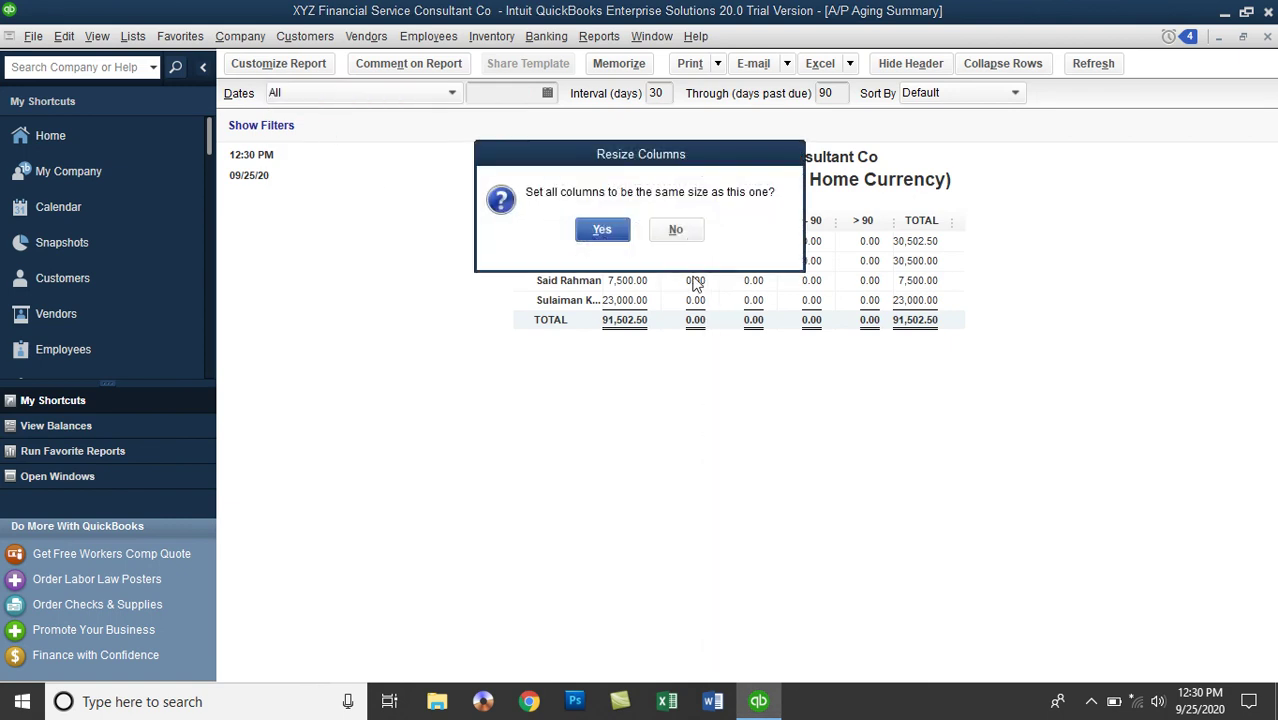
pyautogui.click(605, 234)
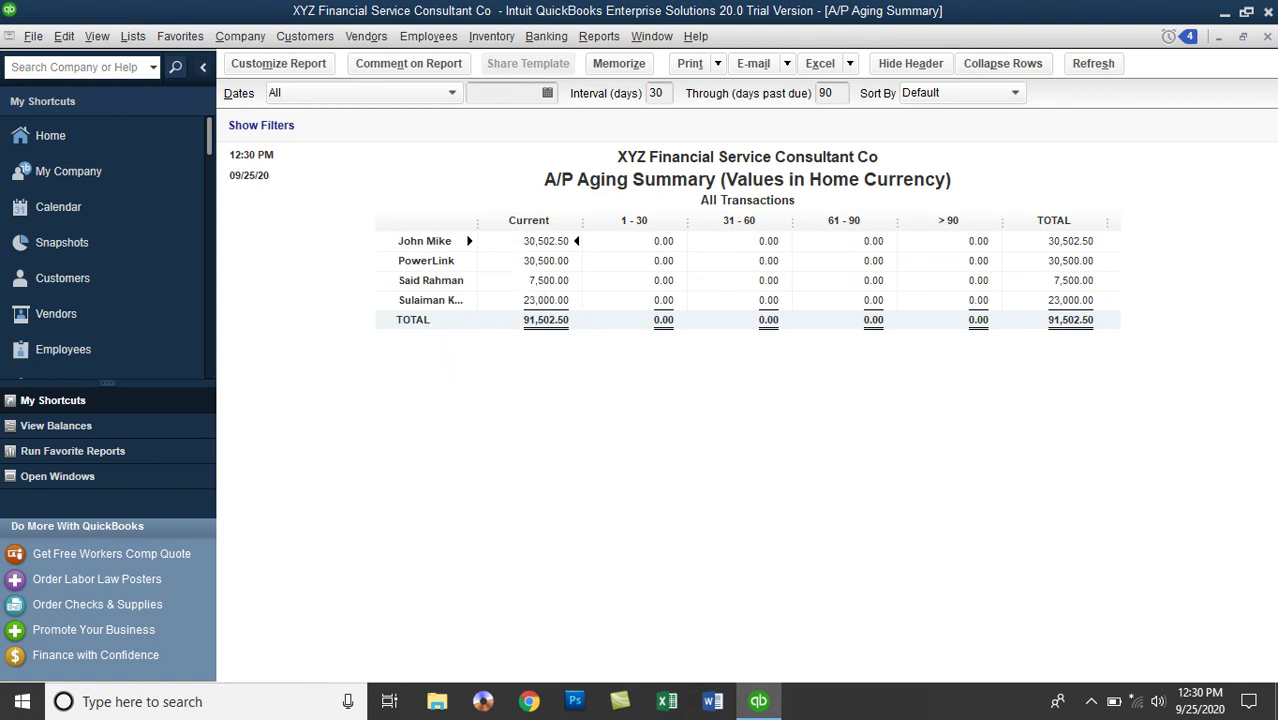
pyautogui.click(1268, 36)
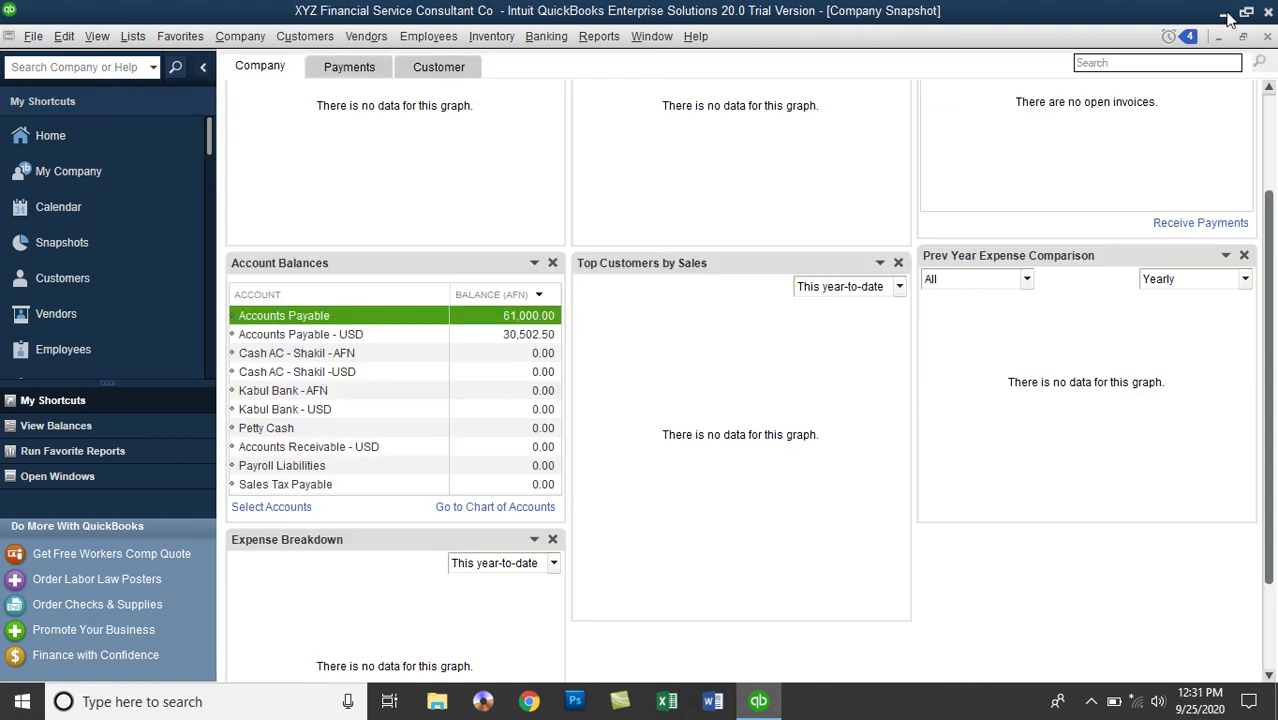
# Minimize the company file window to show the desktop
pyautogui.click(1226, 12)
pyautogui.rightClick(668, 153)
pyautogui.click(716, 208)
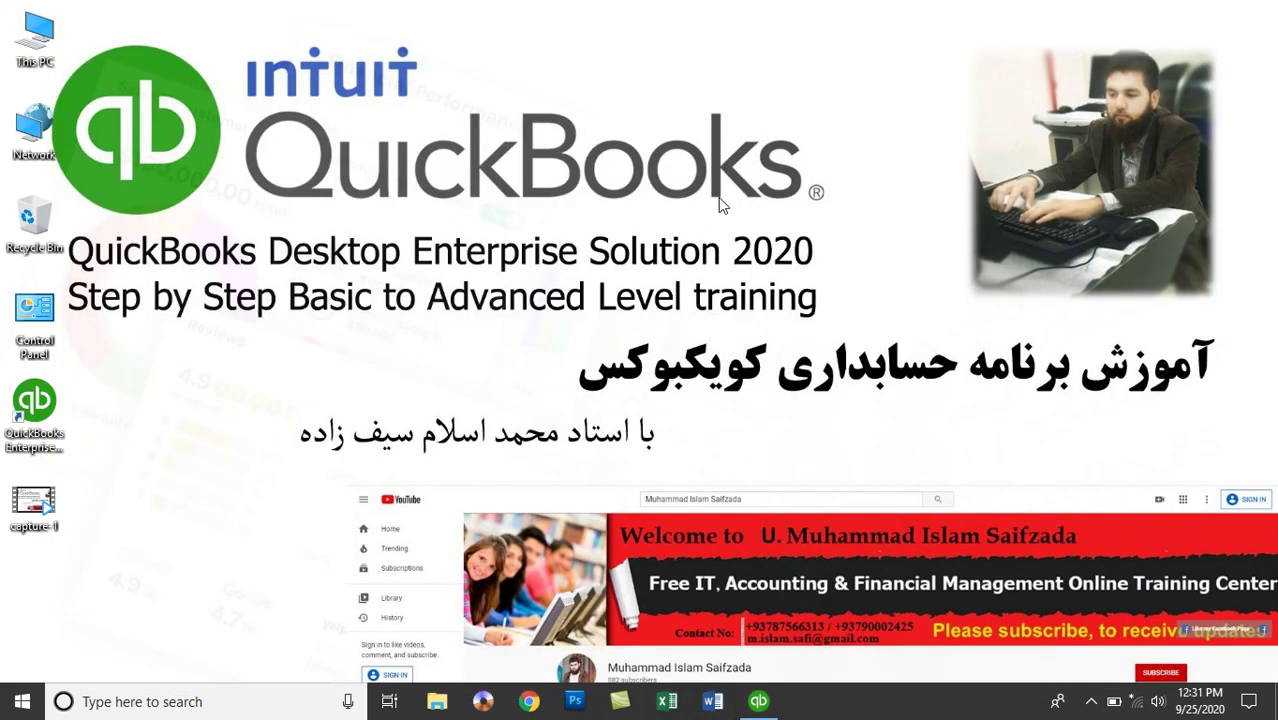